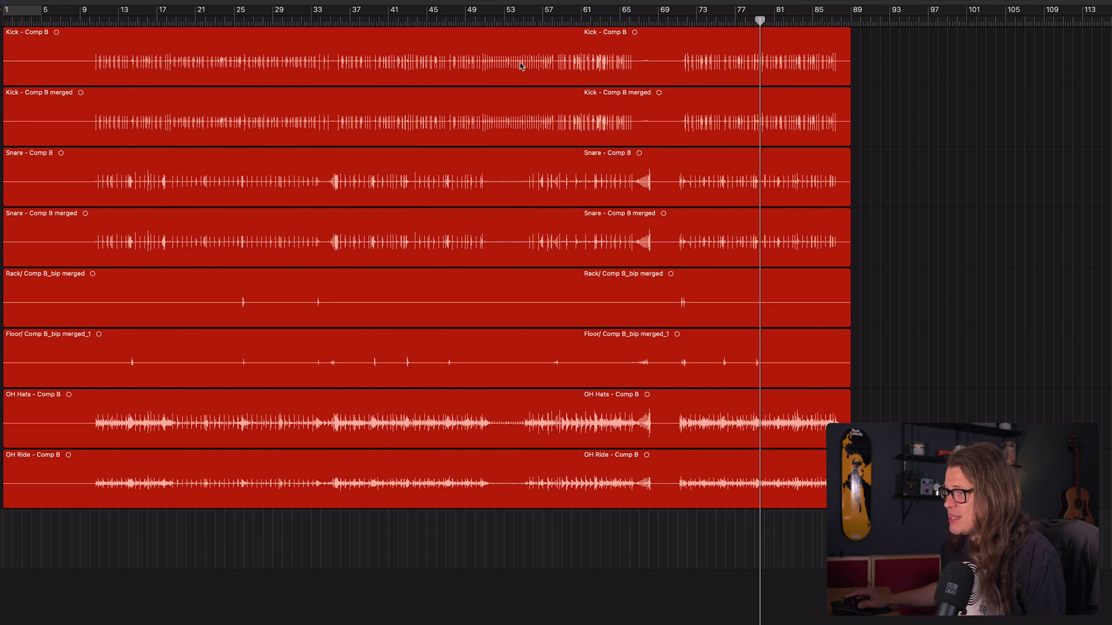
Compare the waveform levels of the kick, snare, overhead and floor tom regions, highlighting them one at a time
left_click(149, 59)
left_click(155, 102)
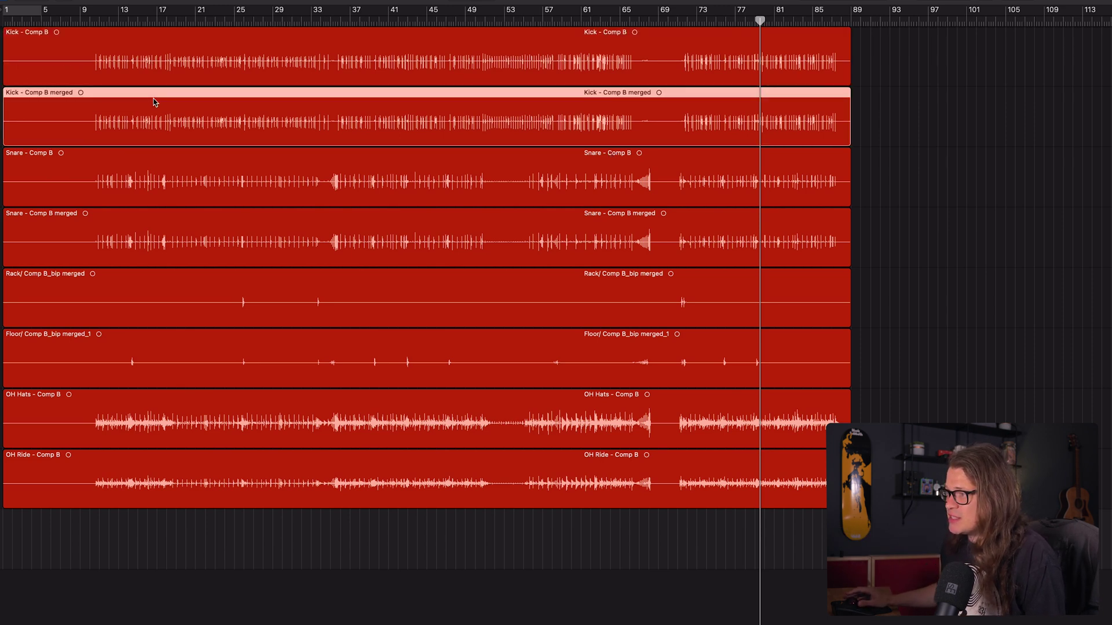
left_click(144, 165)
left_click(150, 238)
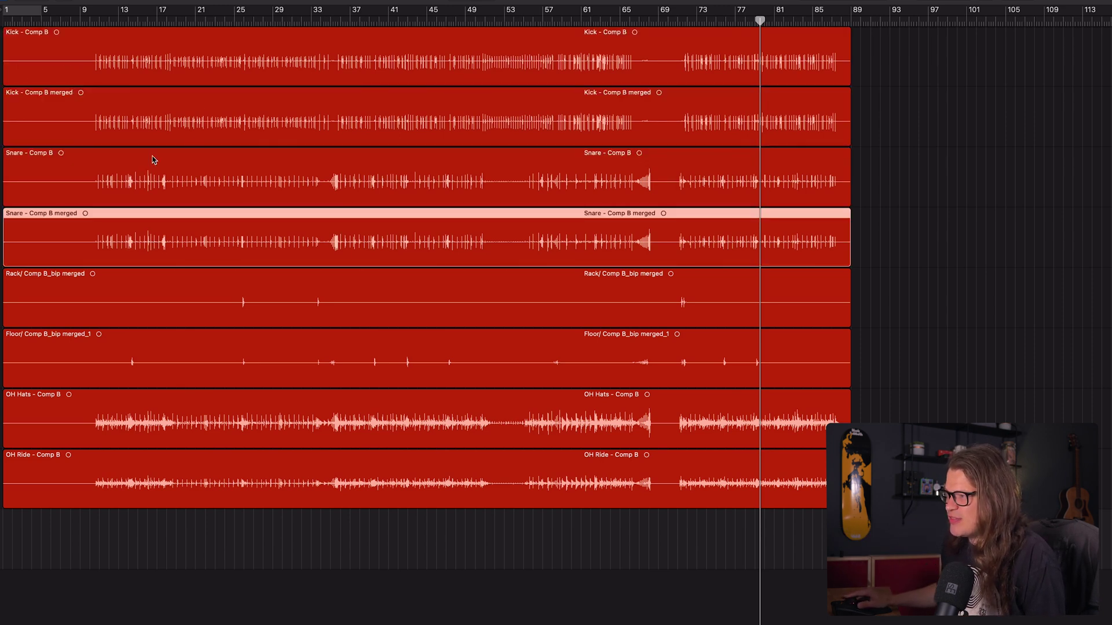
left_click(215, 472)
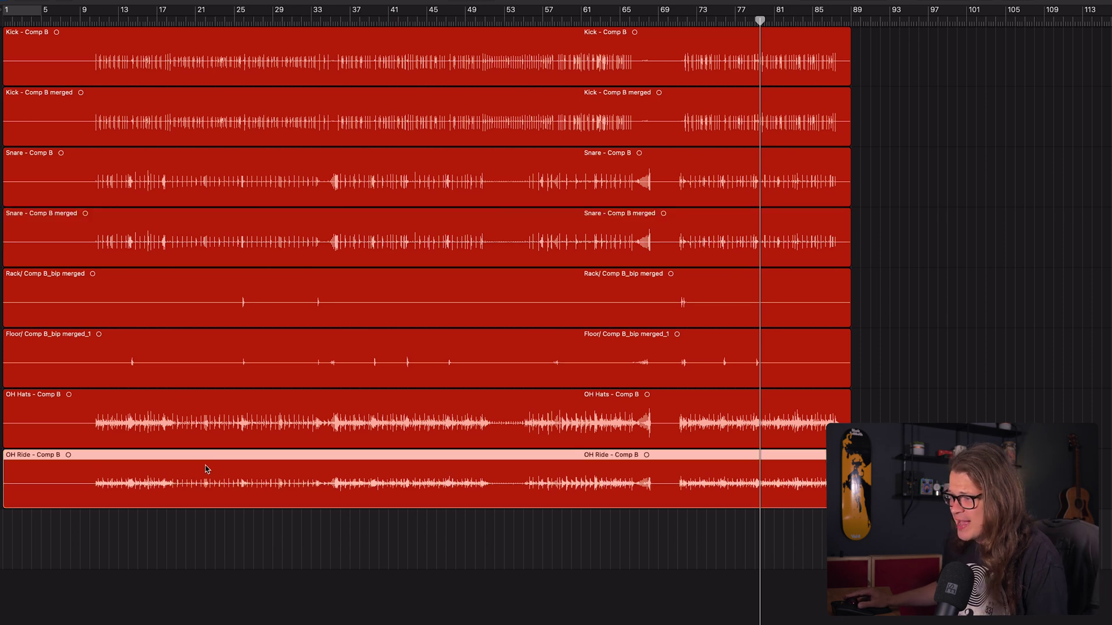
left_click(252, 420)
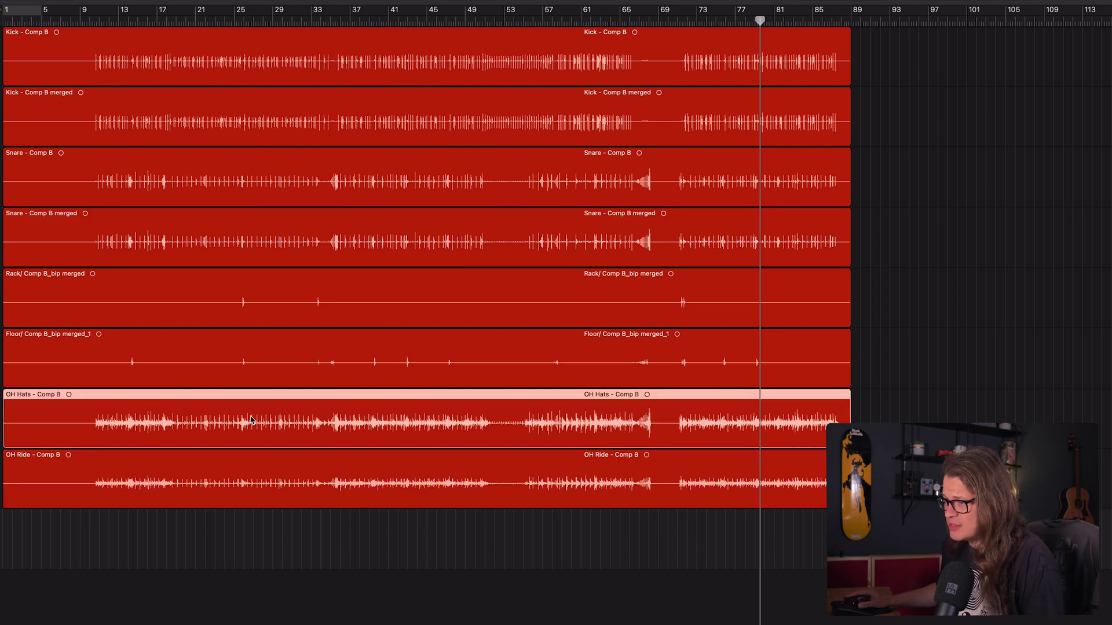
left_click(43, 471)
left_click(101, 425)
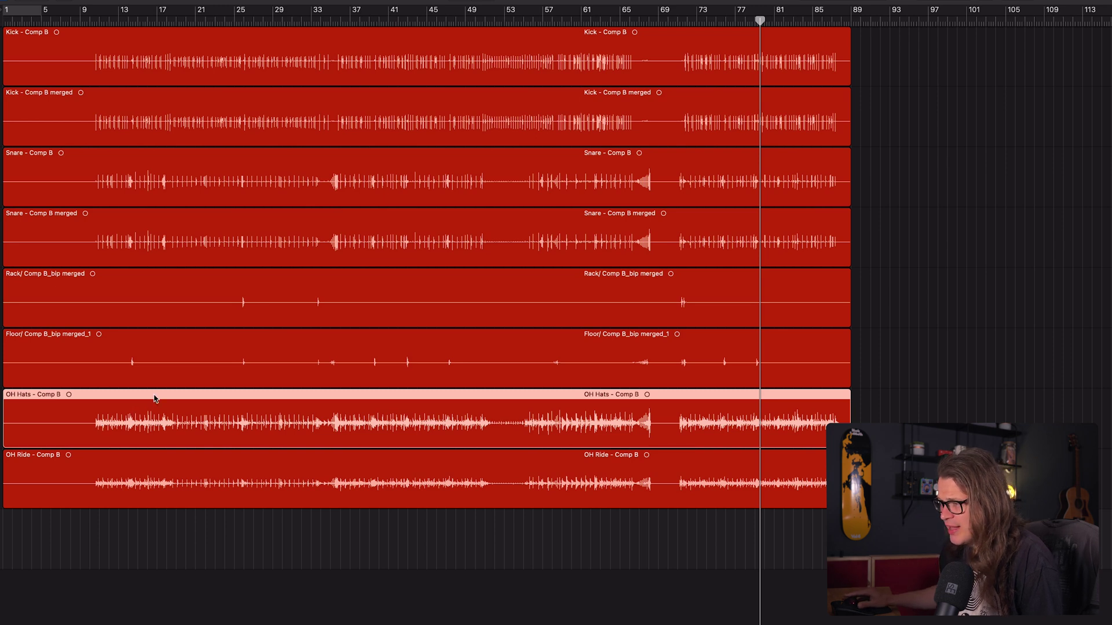
left_click(171, 362)
Normalize the gain of the Rack/ Comp B_bip merged region to -1.0 dB with the Peak algorithm, affecting Individual Regions
left_click(187, 320)
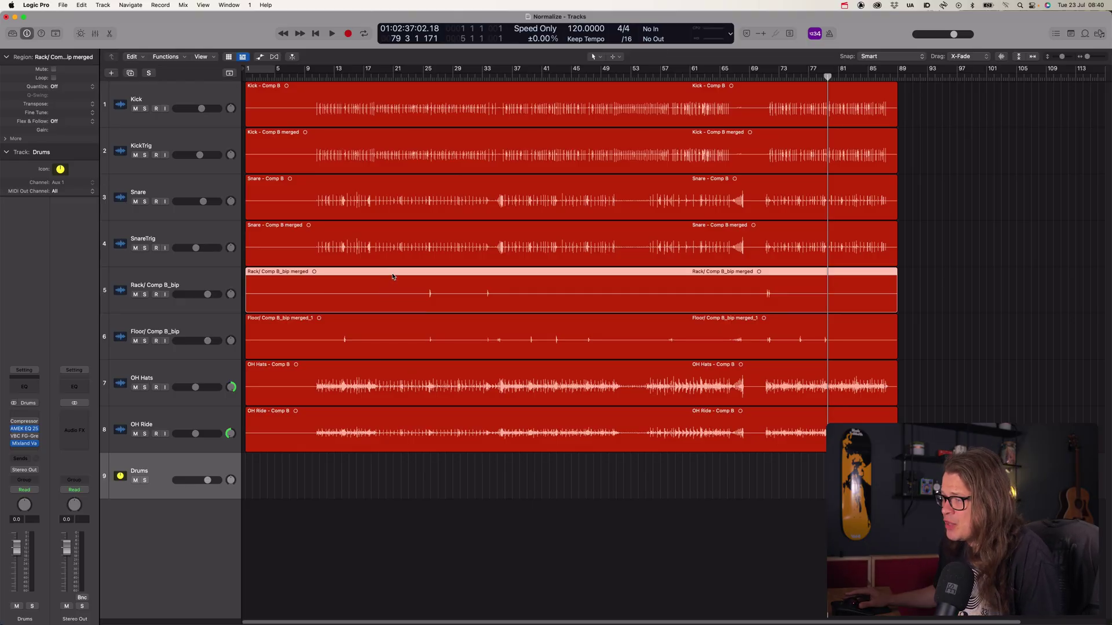
key("e")
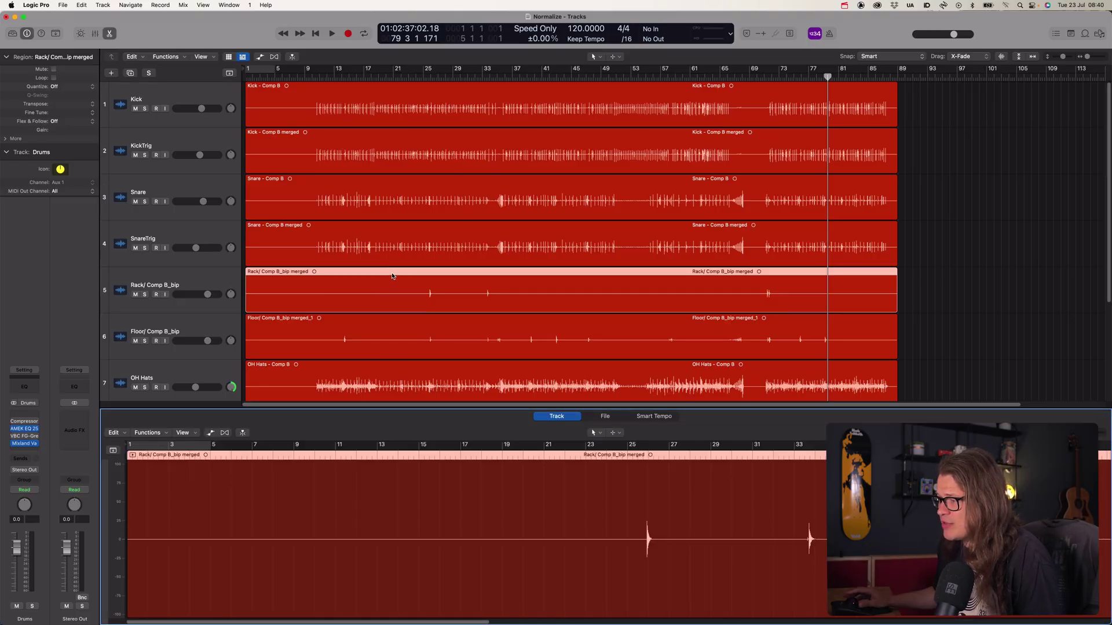
left_click(149, 433)
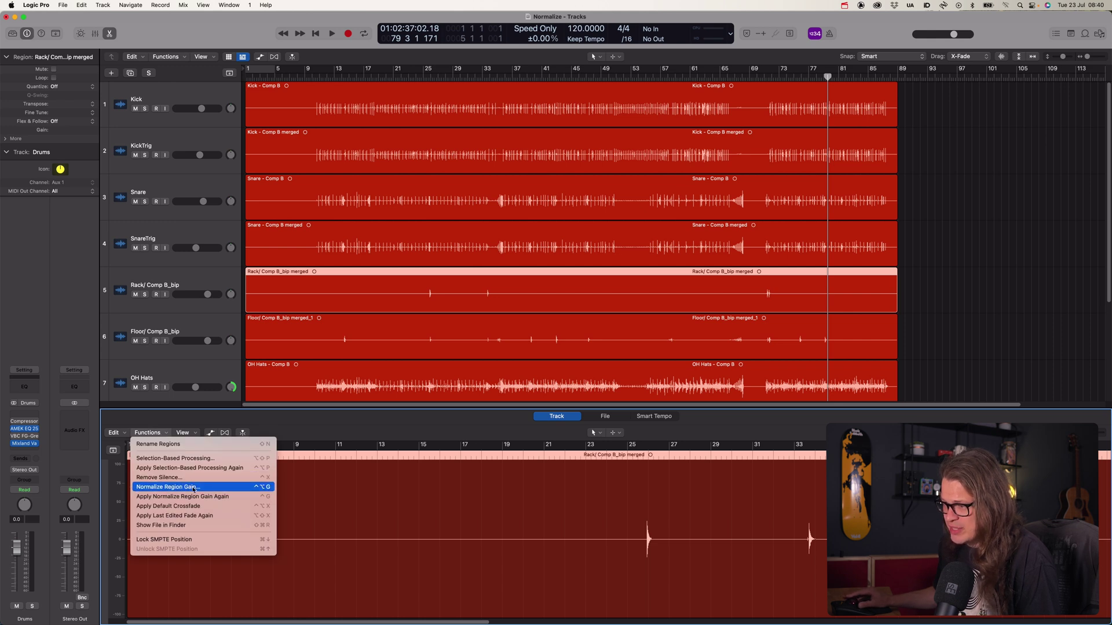
left_click(264, 489)
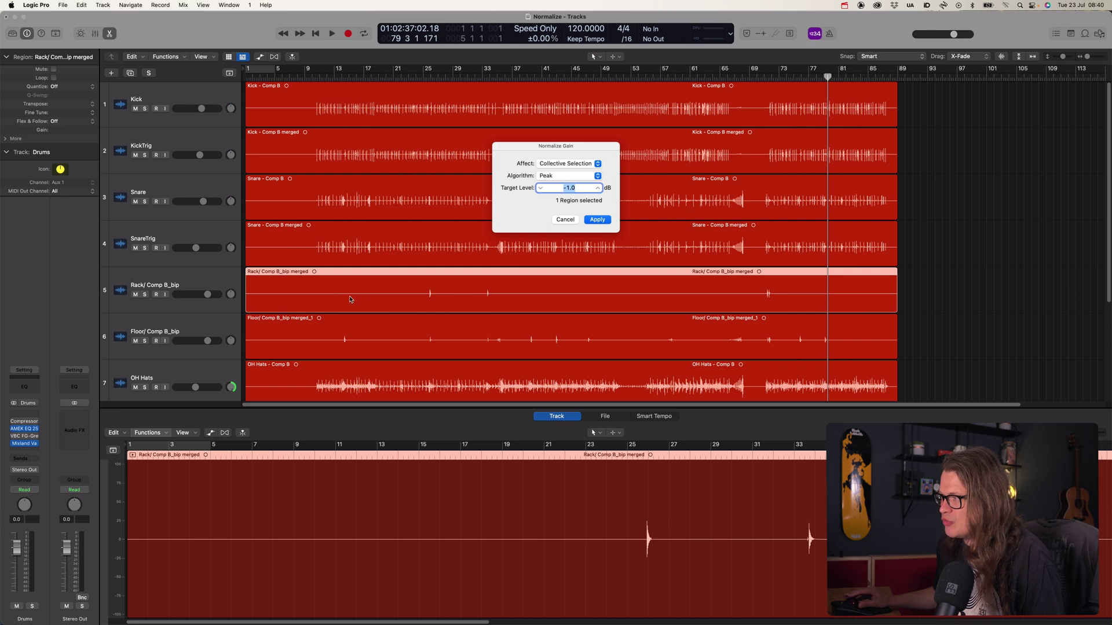
left_click(594, 168)
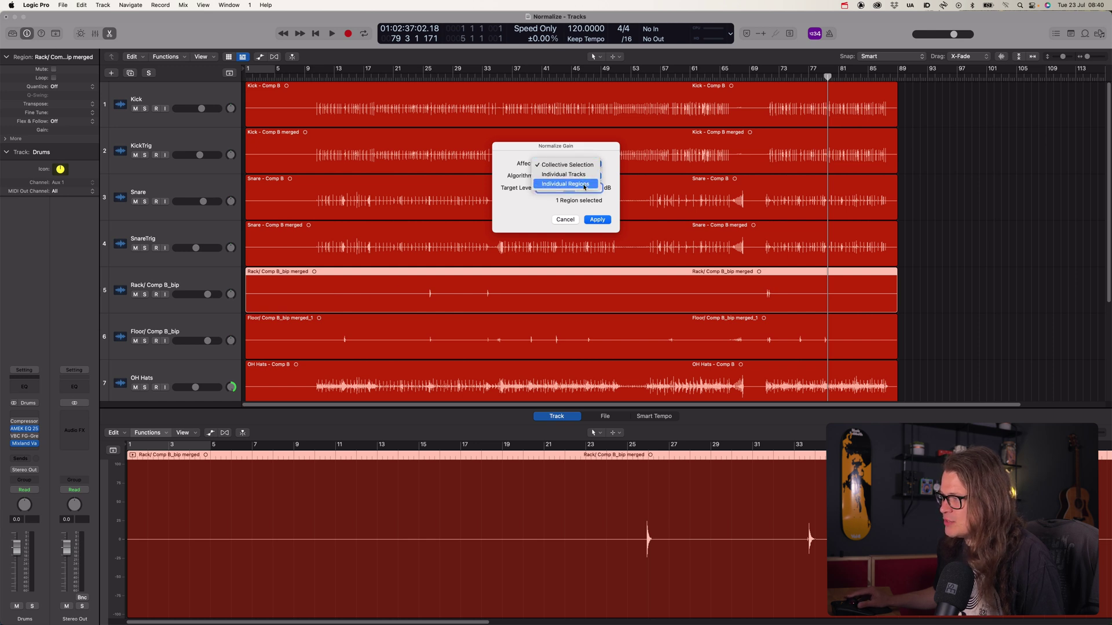
left_click(584, 185)
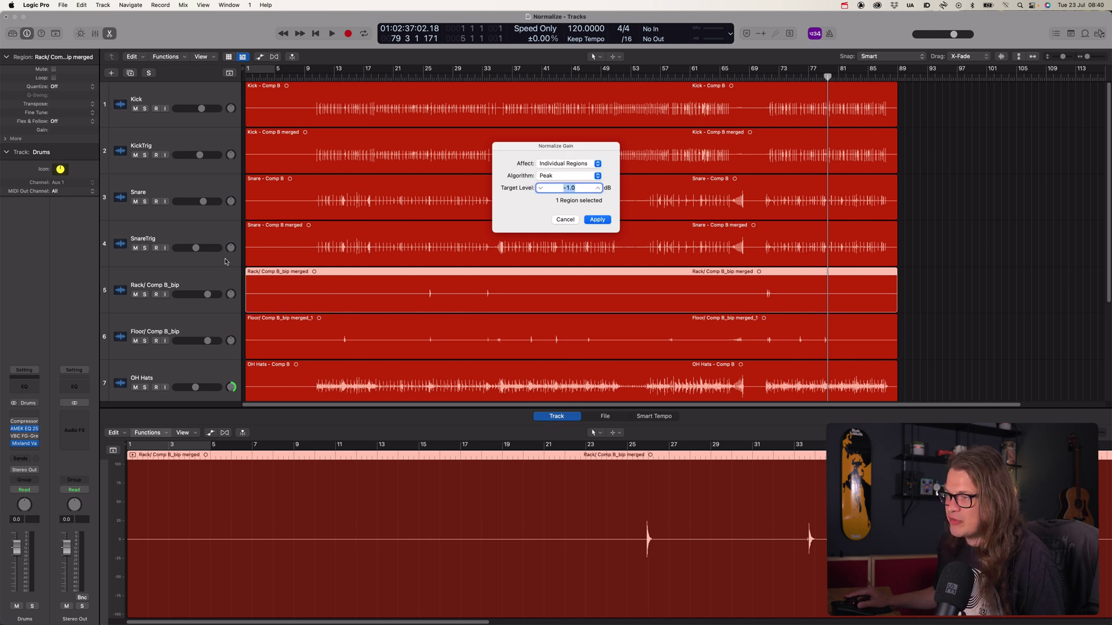
left_click(582, 165)
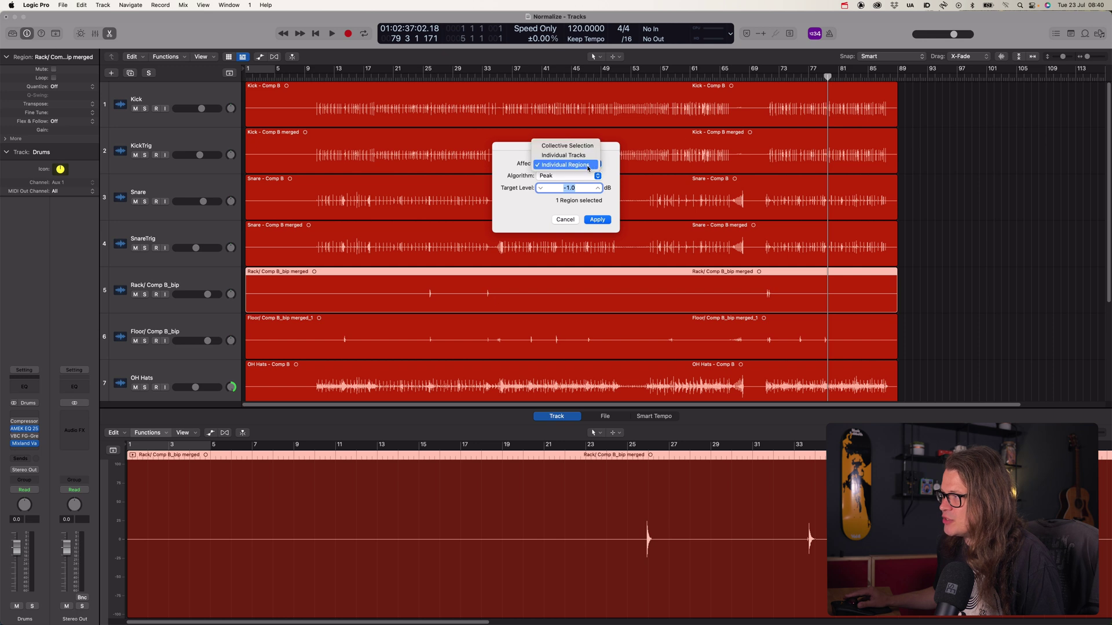
key("Escape")
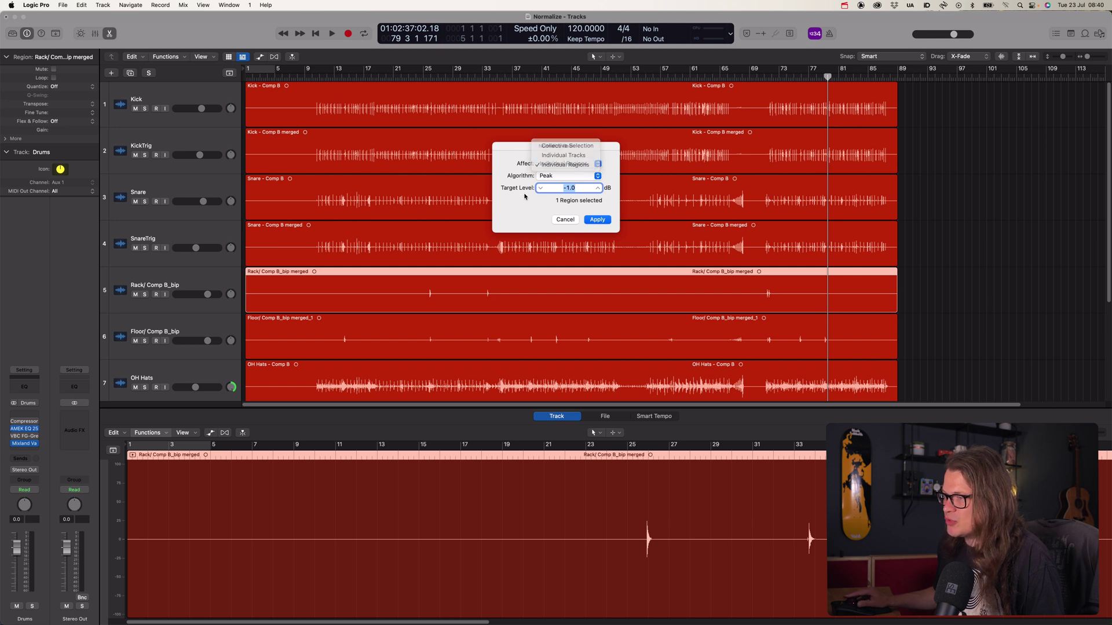
left_click(586, 169)
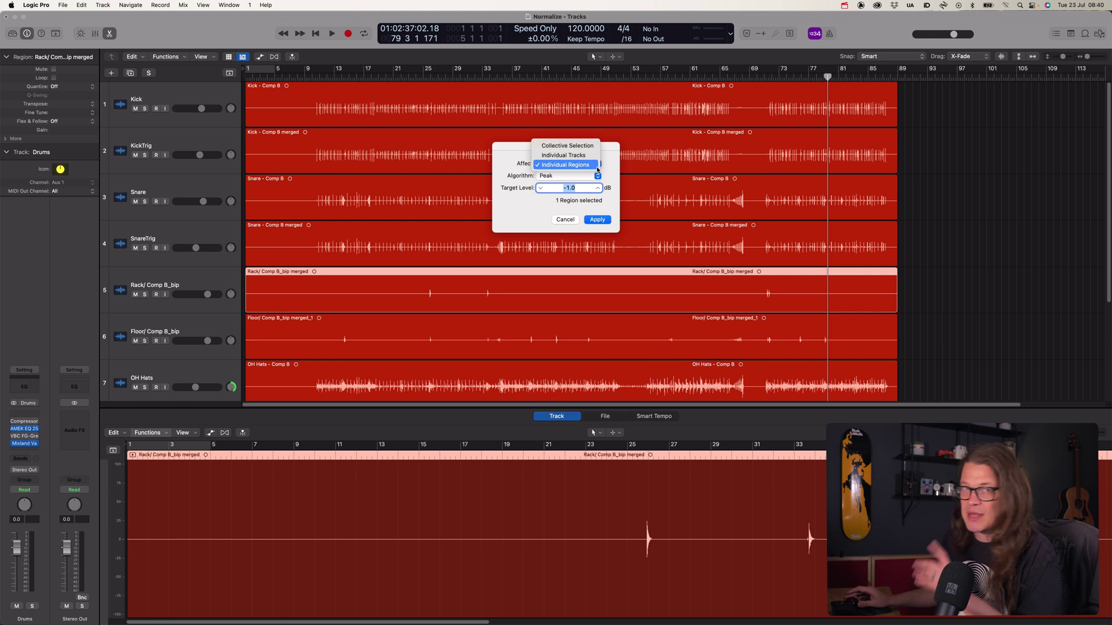
left_click(591, 165)
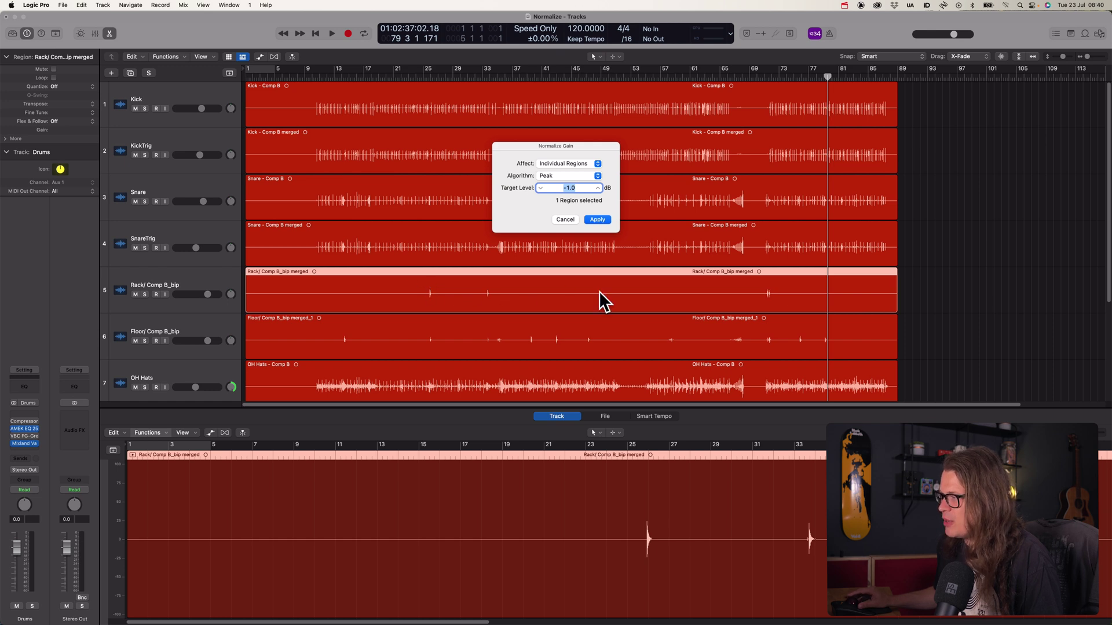
left_click(597, 220)
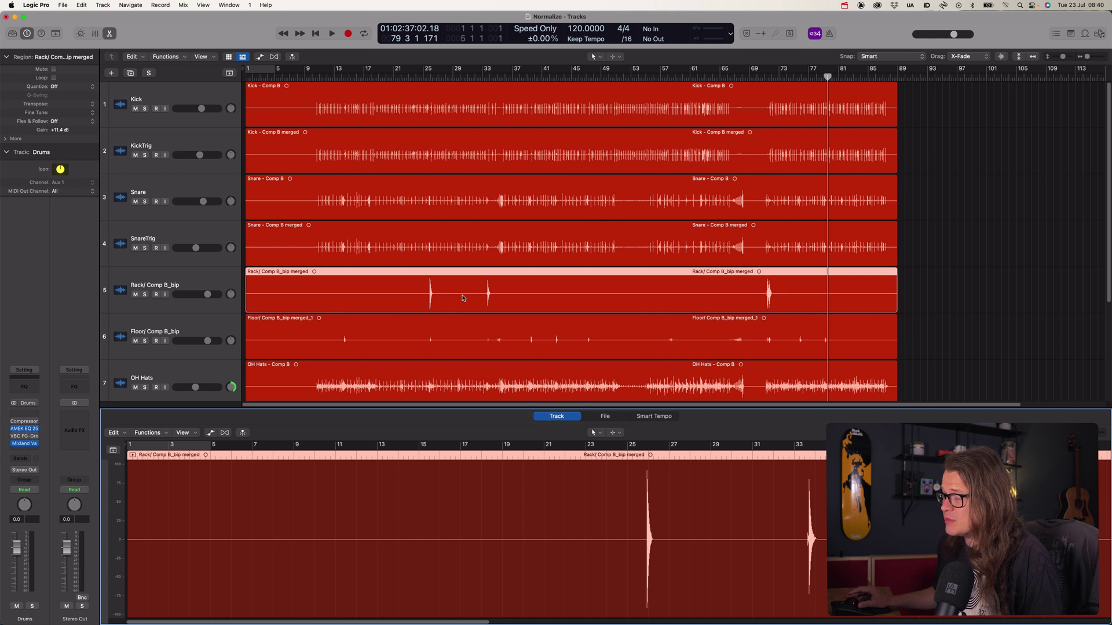
Undo the rack tom region's gain normalization
key("super+z")
key("super+shift+z")
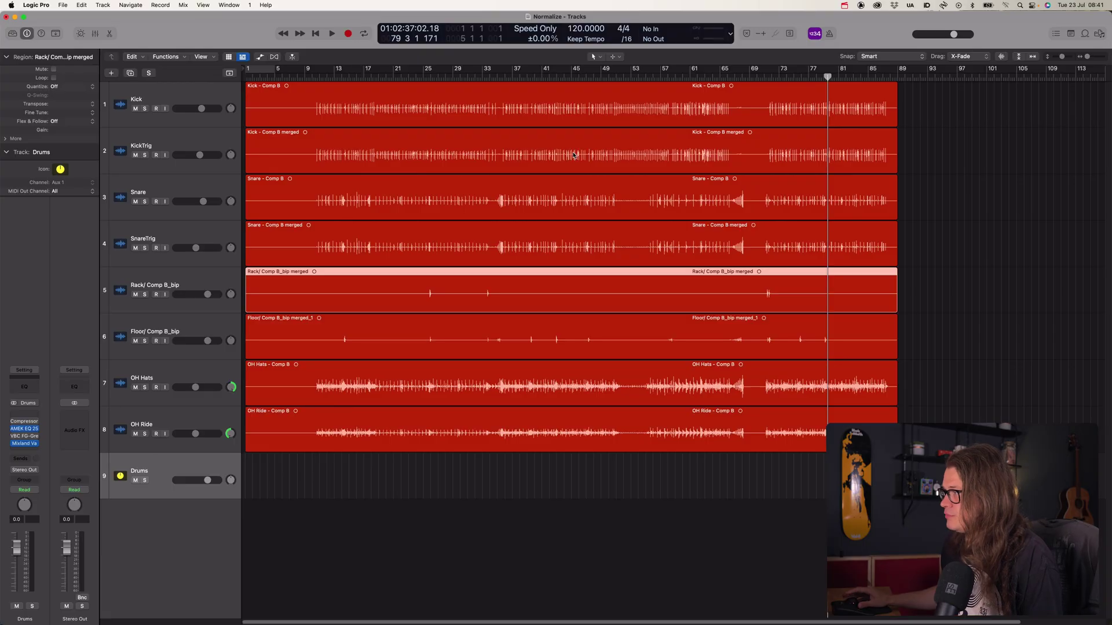
Normalize the gain of all eight drum regions to a -3 dB peak, affecting Individual Regions
left_click_drag(932, 118, 611, 440)
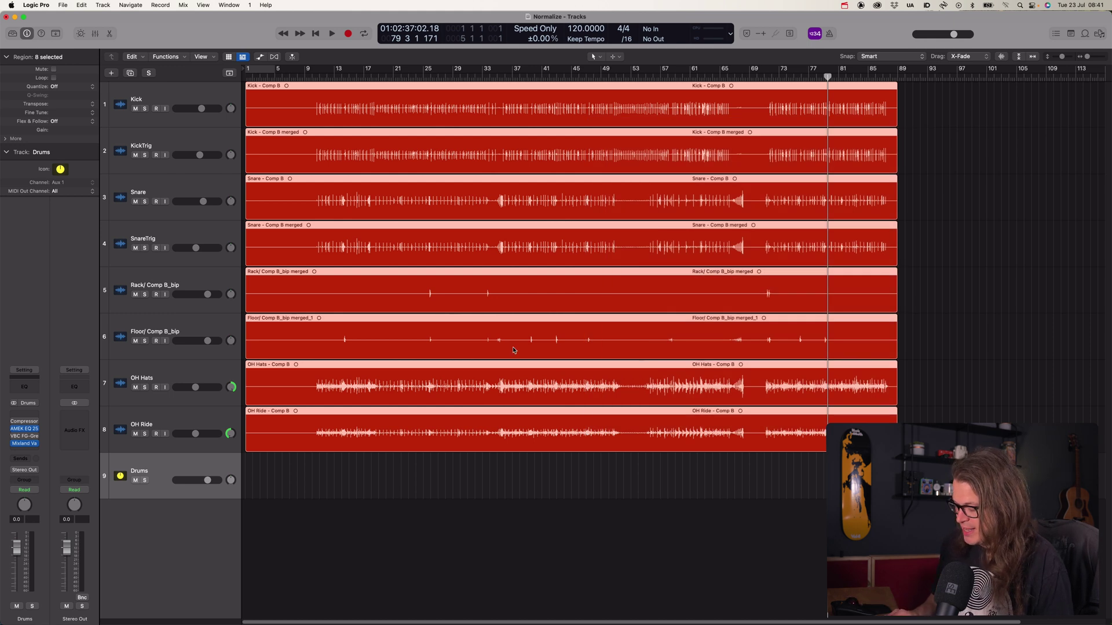
key("ctrl+g")
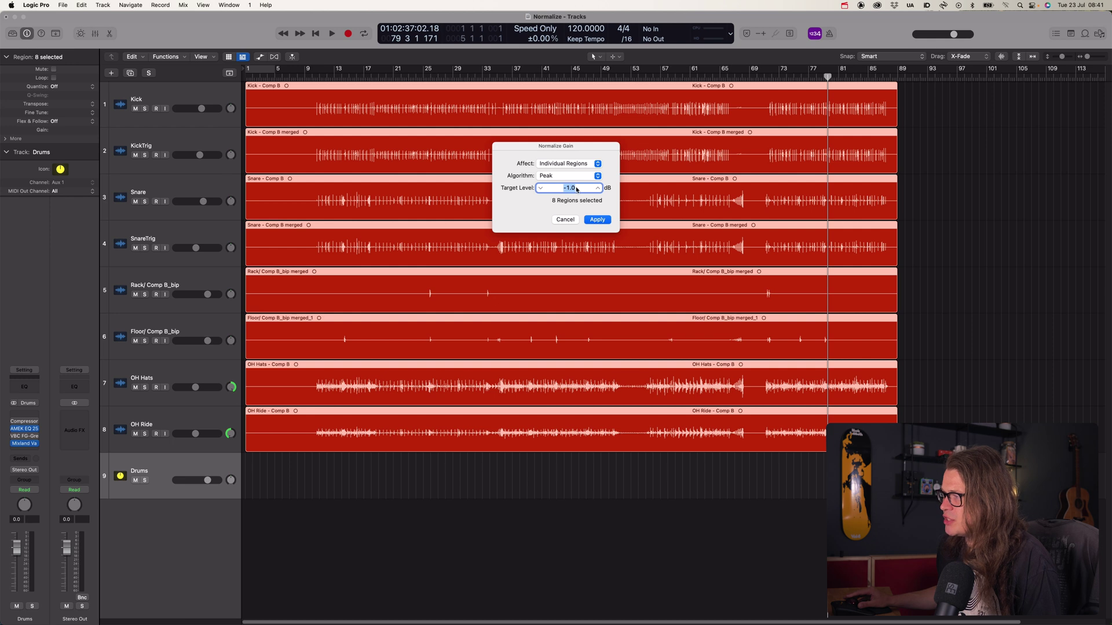
type("-3")
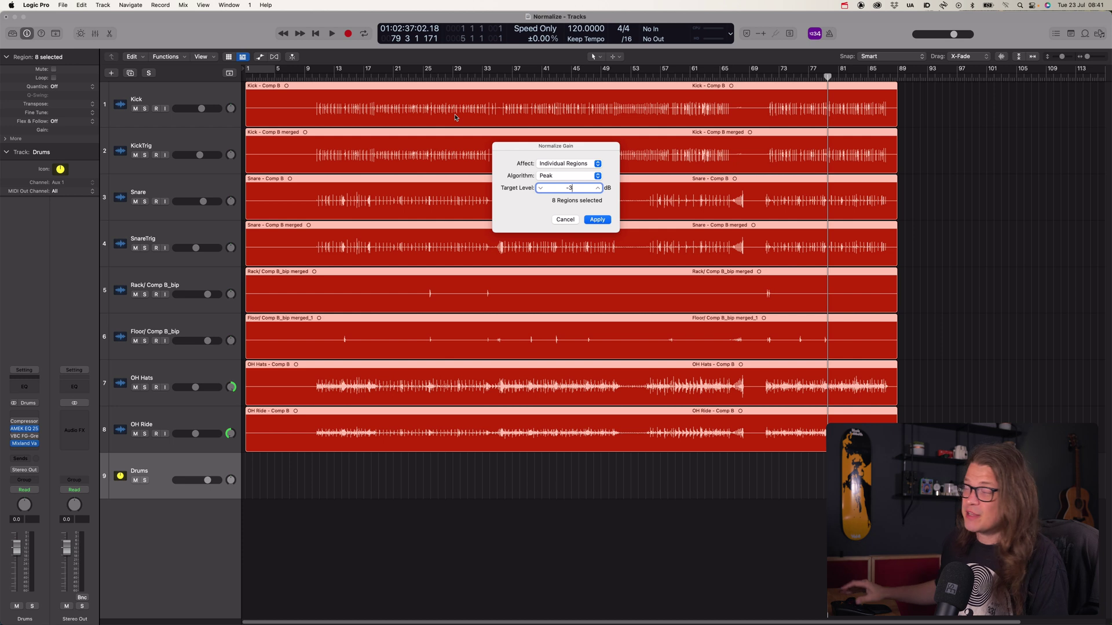
left_click(597, 220)
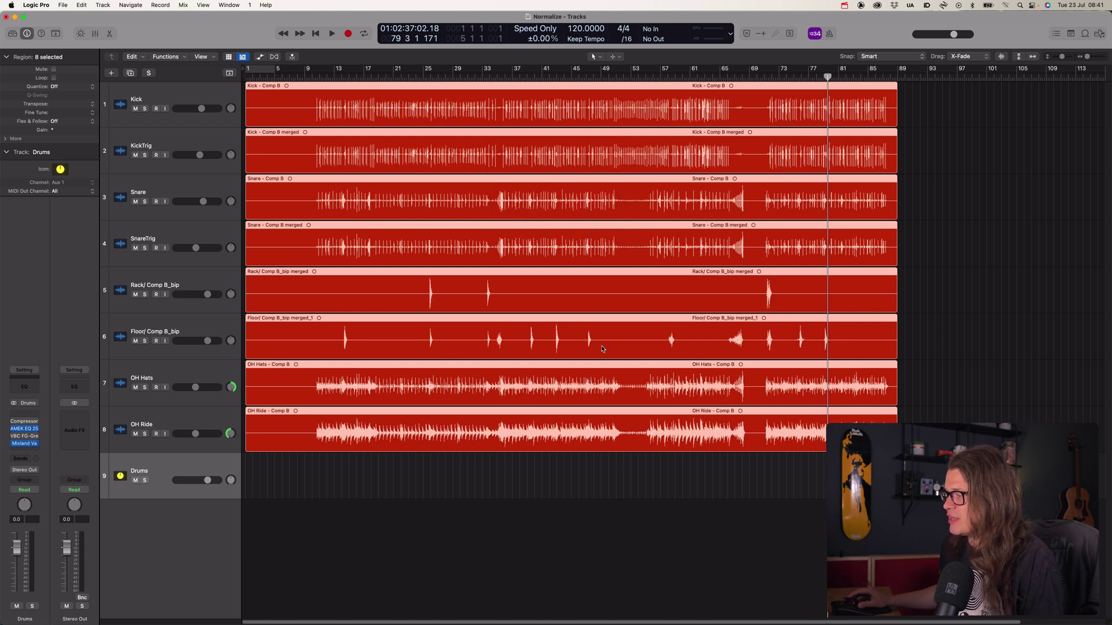
Check the normalized OH Hats and OH Ride regions individually
left_click(683, 483)
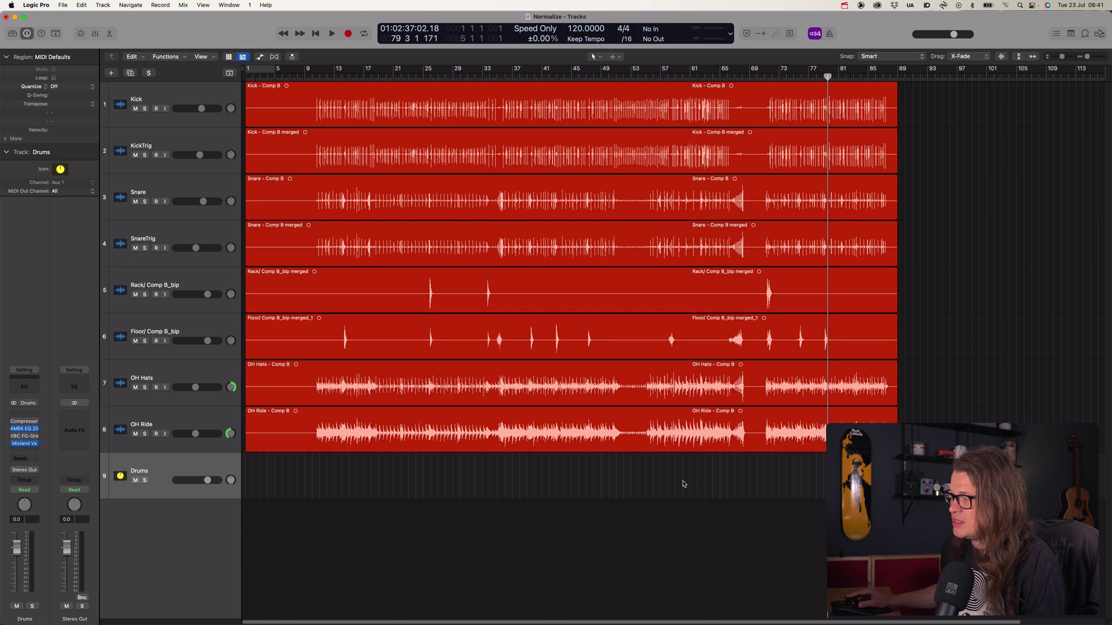
left_click(568, 387)
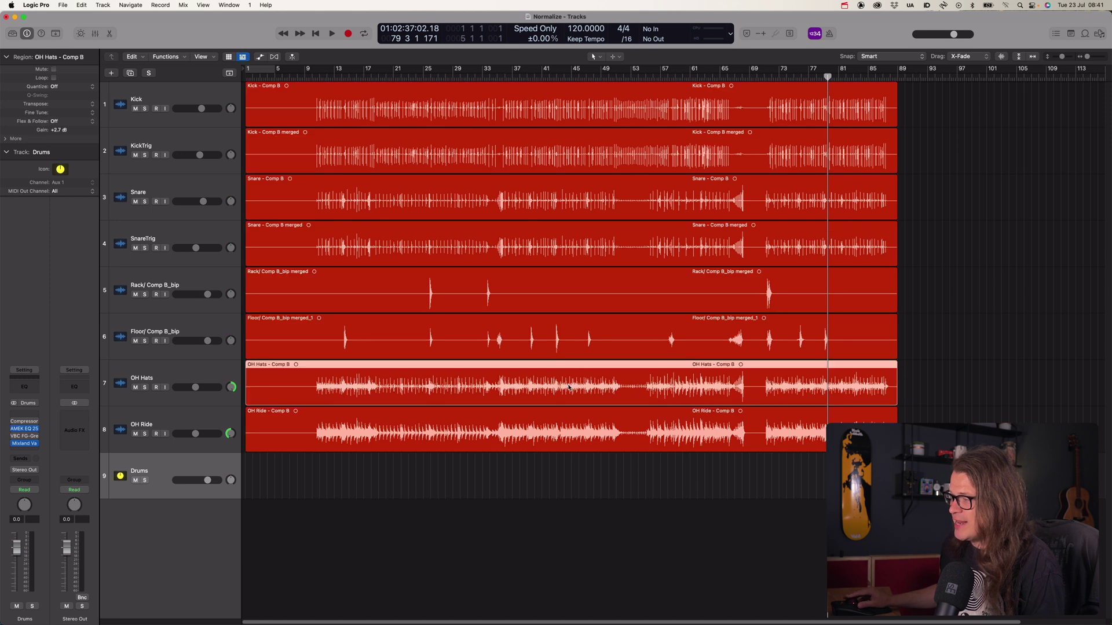
left_click(480, 429)
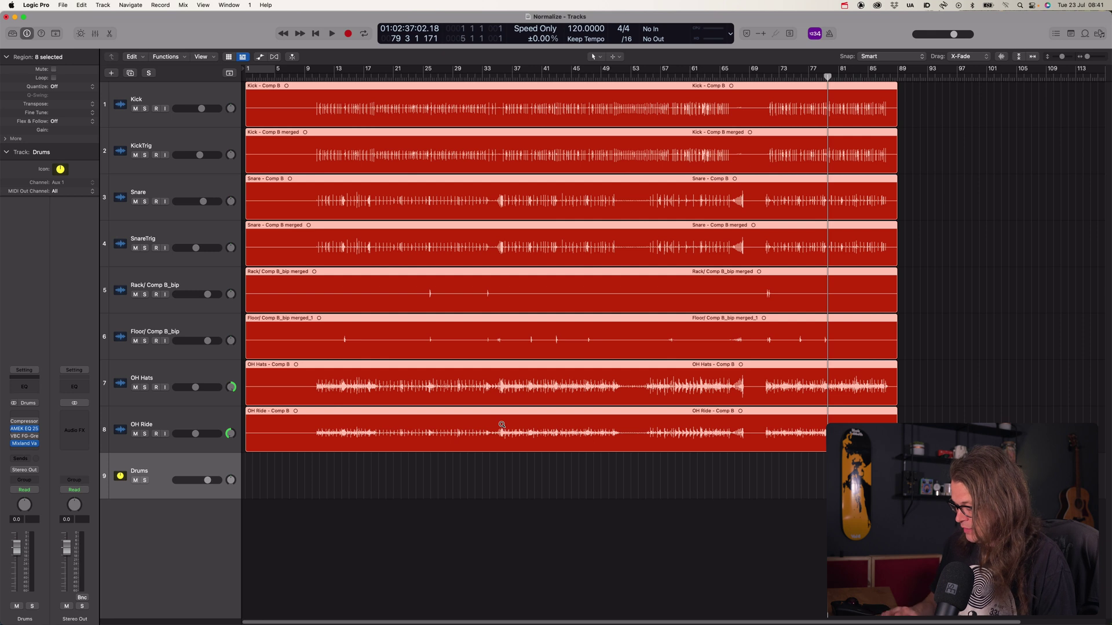
Normalize the gain of all eight drum regions to -14 LUFS with the Loudness algorithm, affecting Individual Regions
key("ctrl+alt+g")
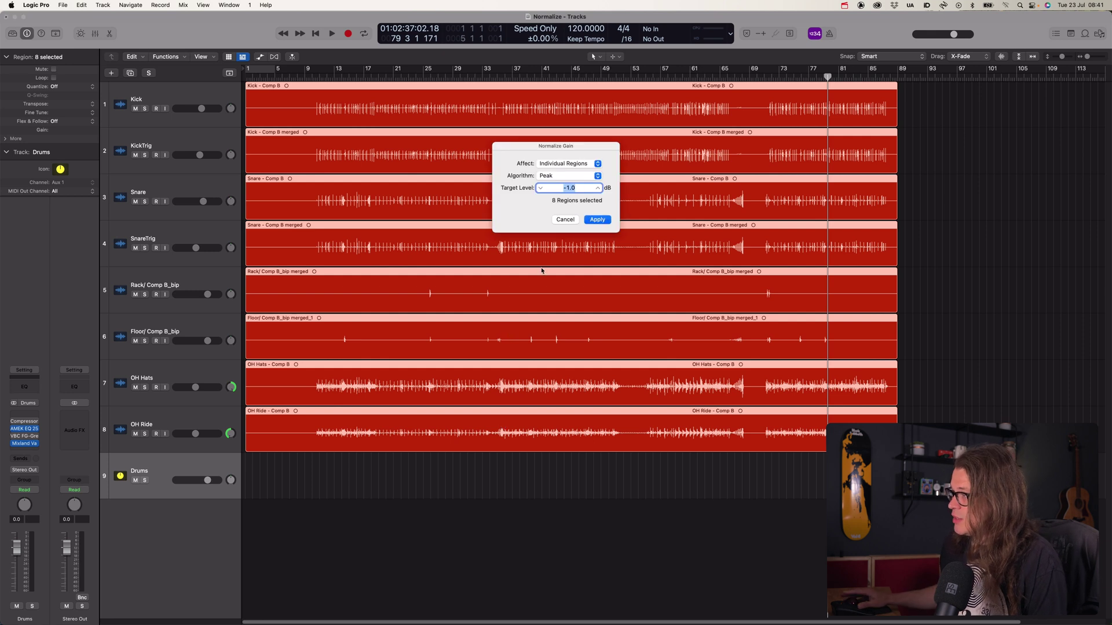
left_click(598, 176)
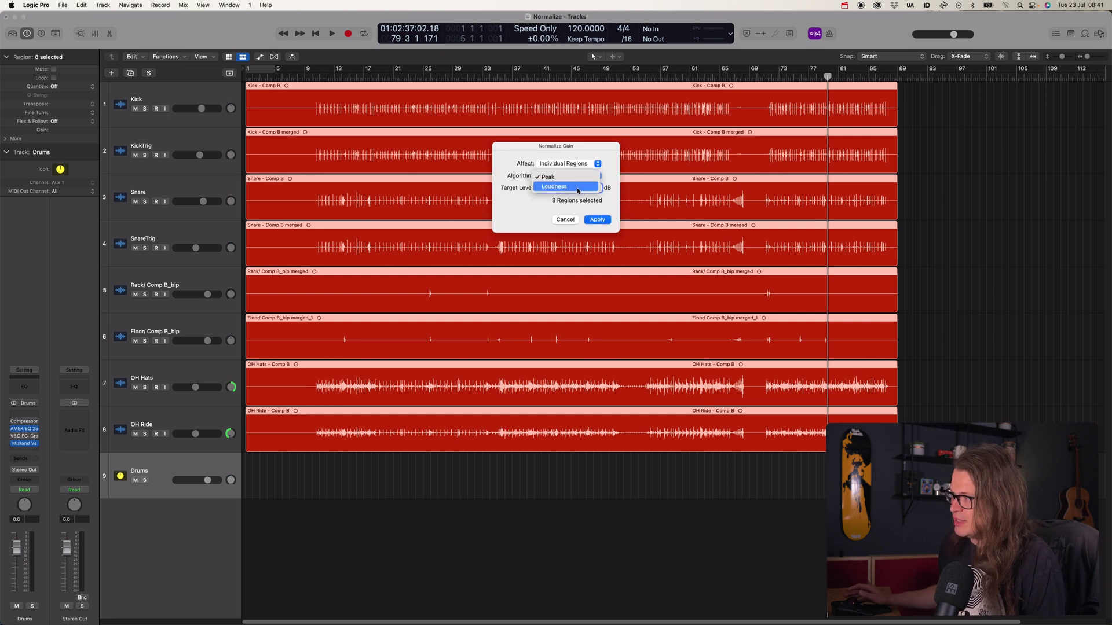
left_click(577, 187)
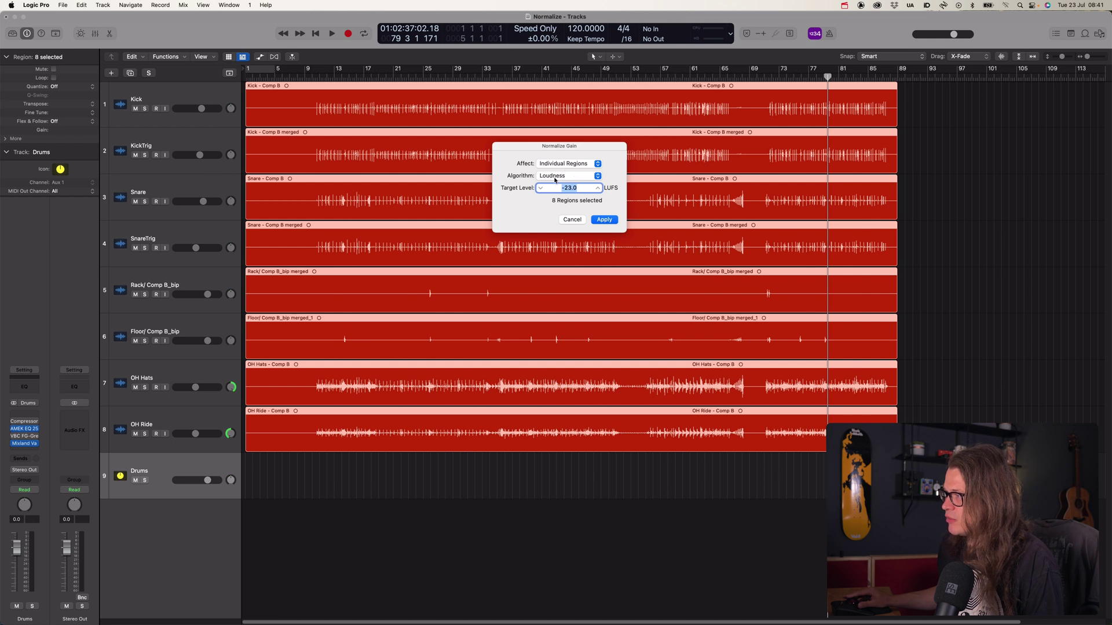
type("-14")
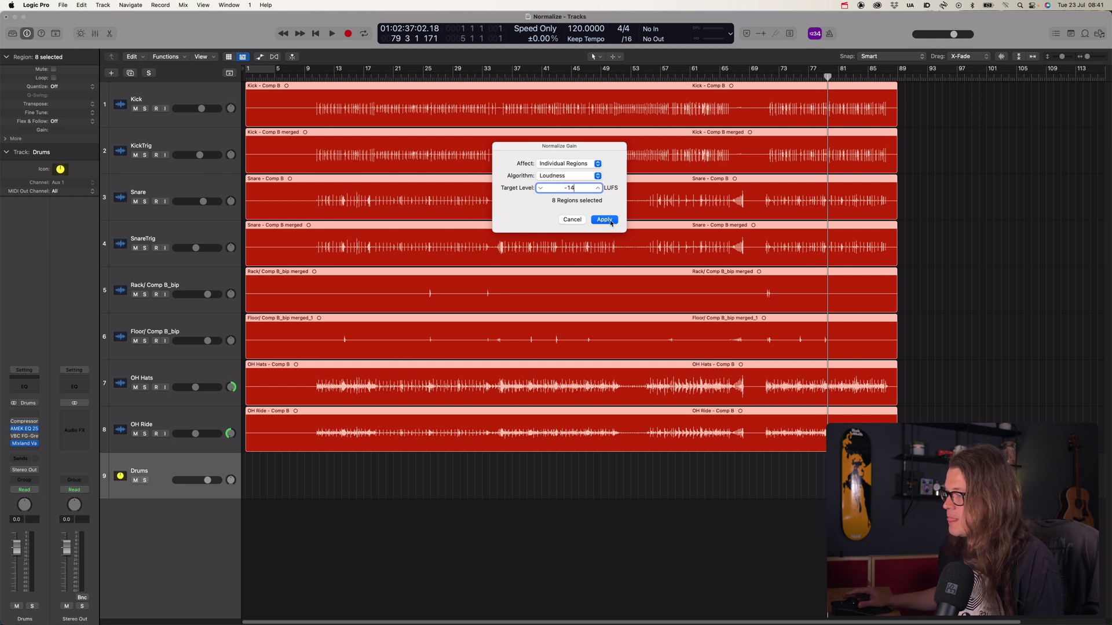
left_click(604, 220)
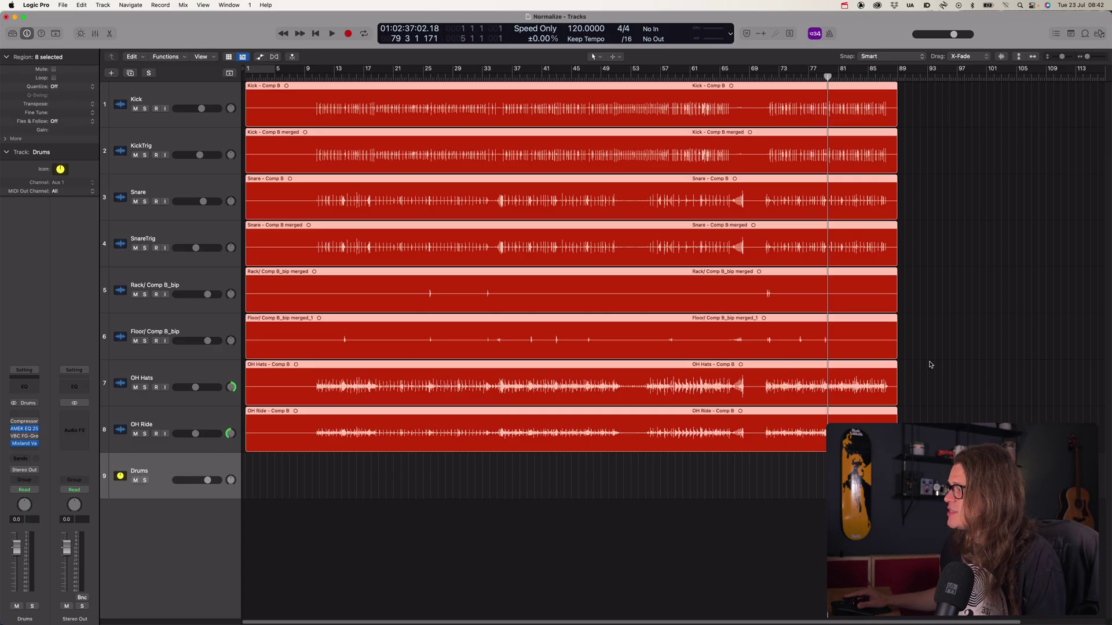
left_click(946, 343)
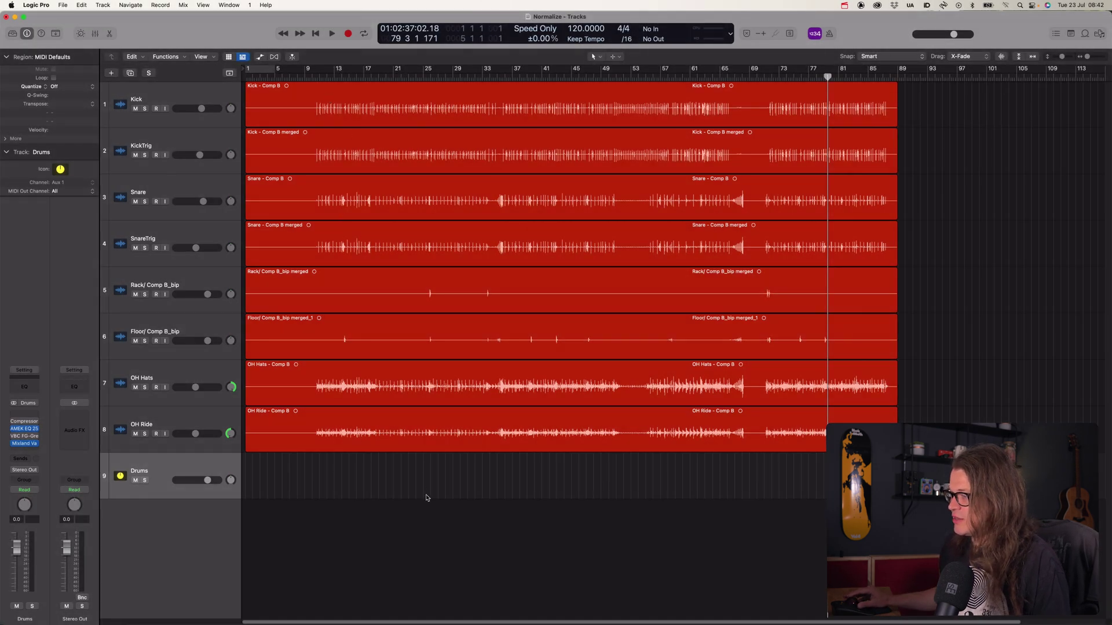
left_click_drag(427, 497, 501, 114)
key("ctrl+alt+super+n")
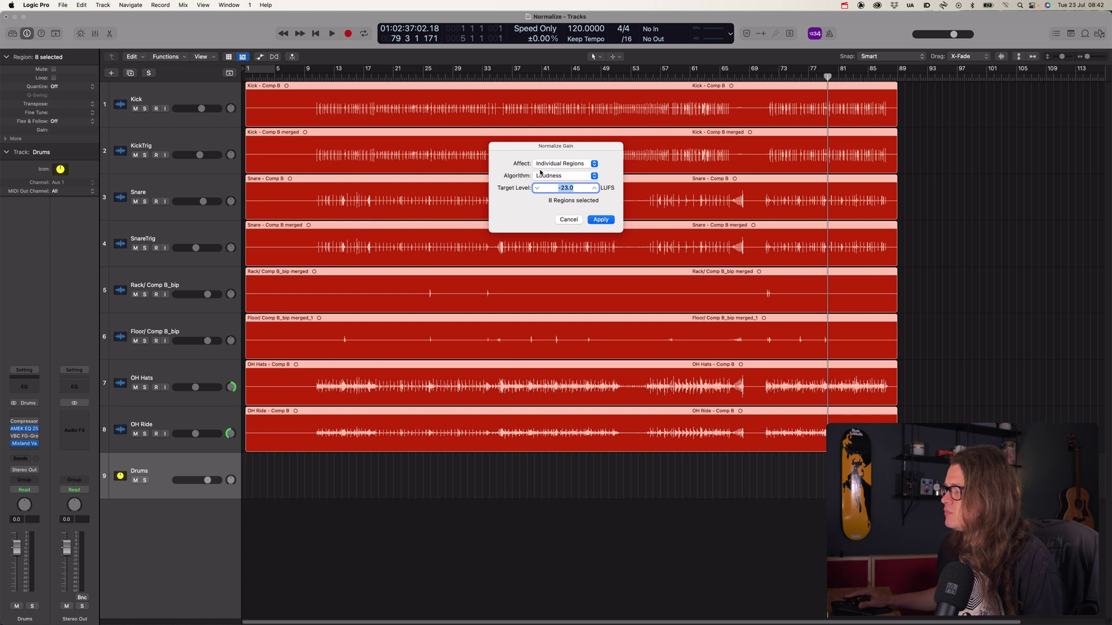
left_click(578, 176)
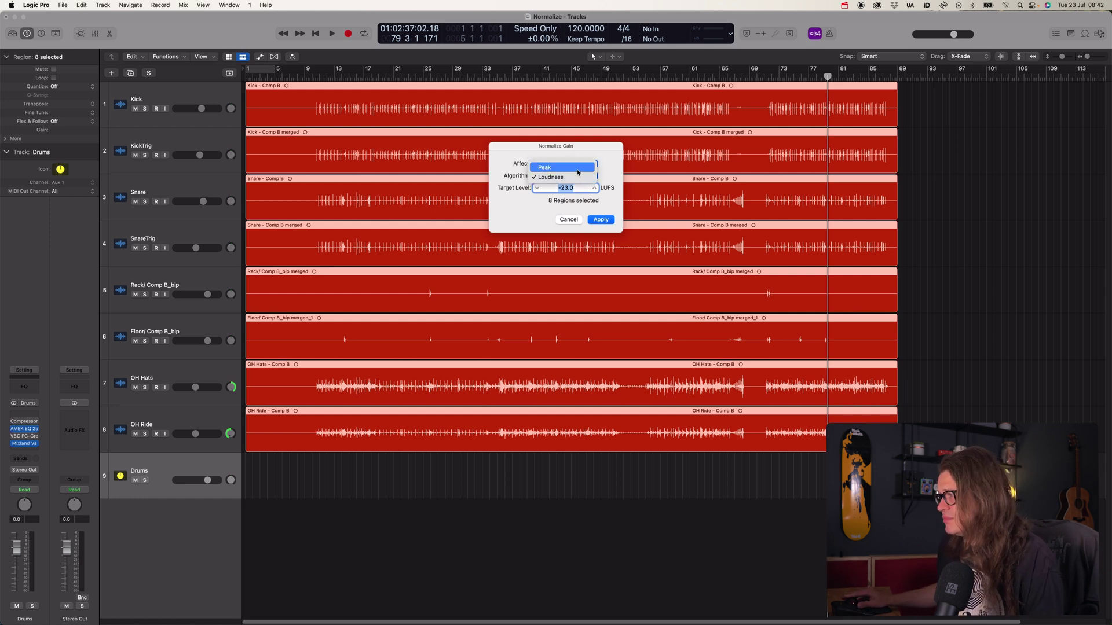
left_click(569, 184)
type("-3")
left_click(583, 164)
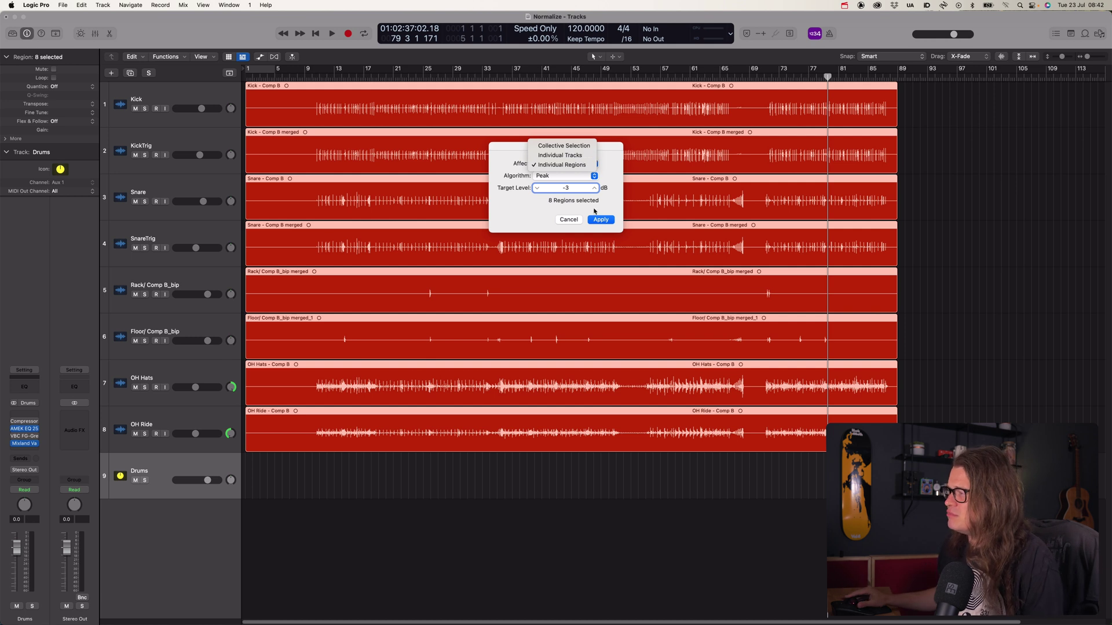
left_click(598, 203)
left_click(568, 220)
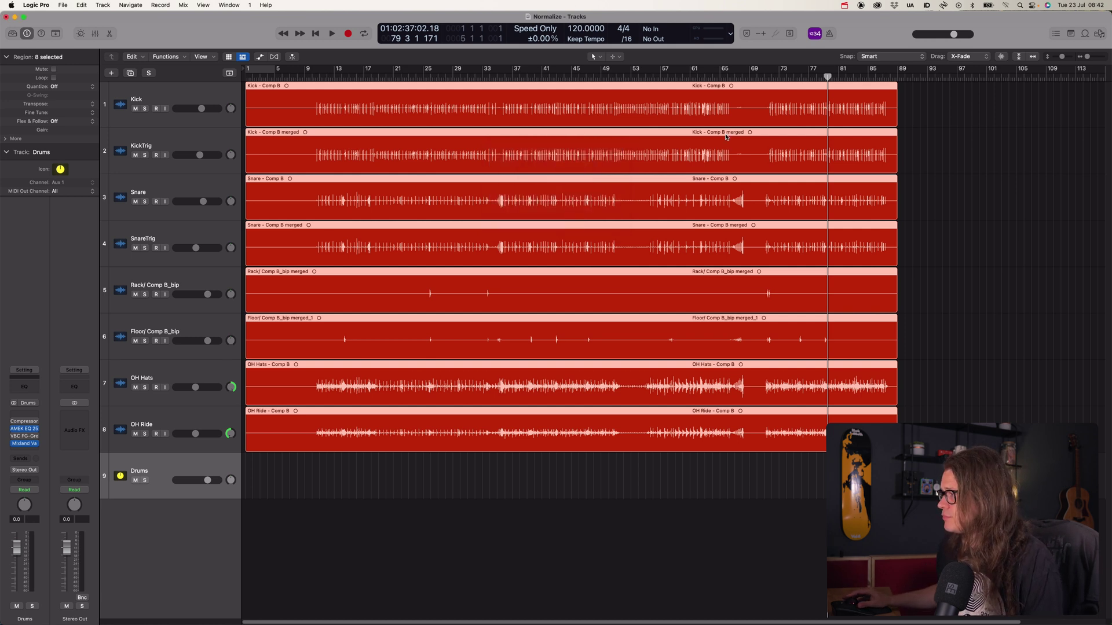
Split all eight drum regions at about bar 69 and around the quiet section from about bar 51 to bar 55
left_click_drag(756, 92, 921, 453)
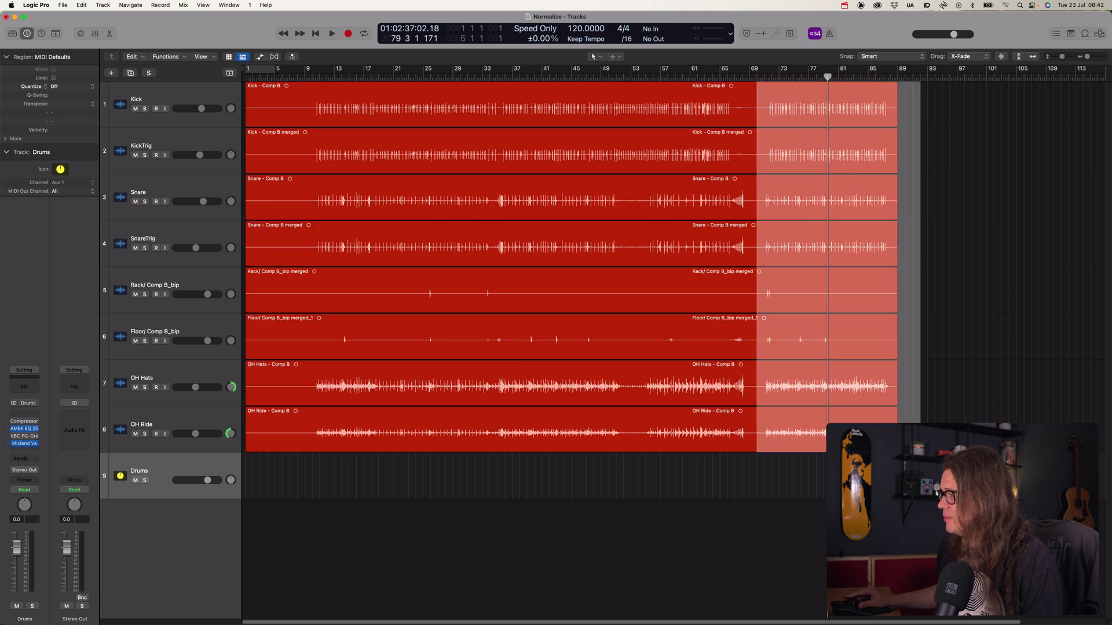
left_click(827, 420)
left_click_drag(620, 413, 645, 105)
left_click(646, 371)
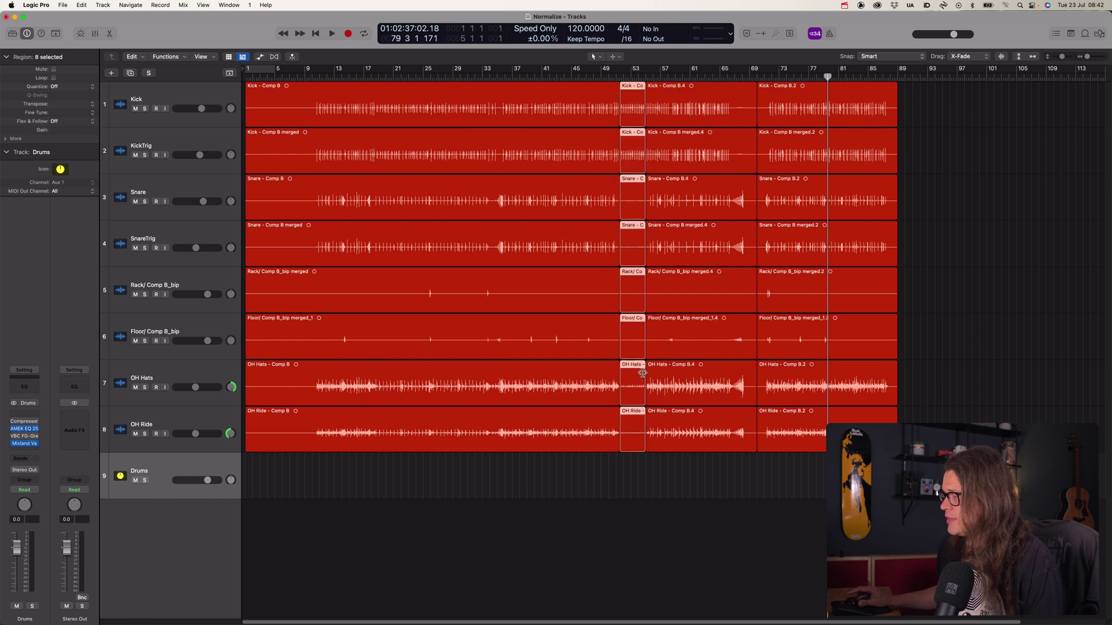
Normalize the gain of the four OH Hats regions to a -3 dB peak, affecting Individual Tracks
scroll(651, 405, "up", 5)
left_click(648, 385)
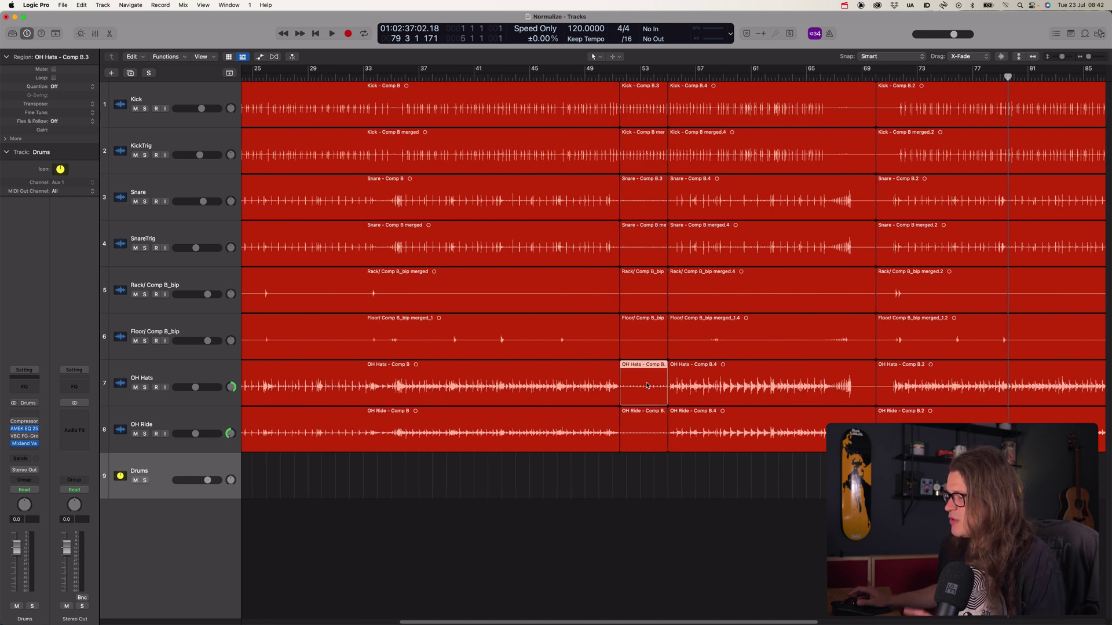
left_click(219, 379)
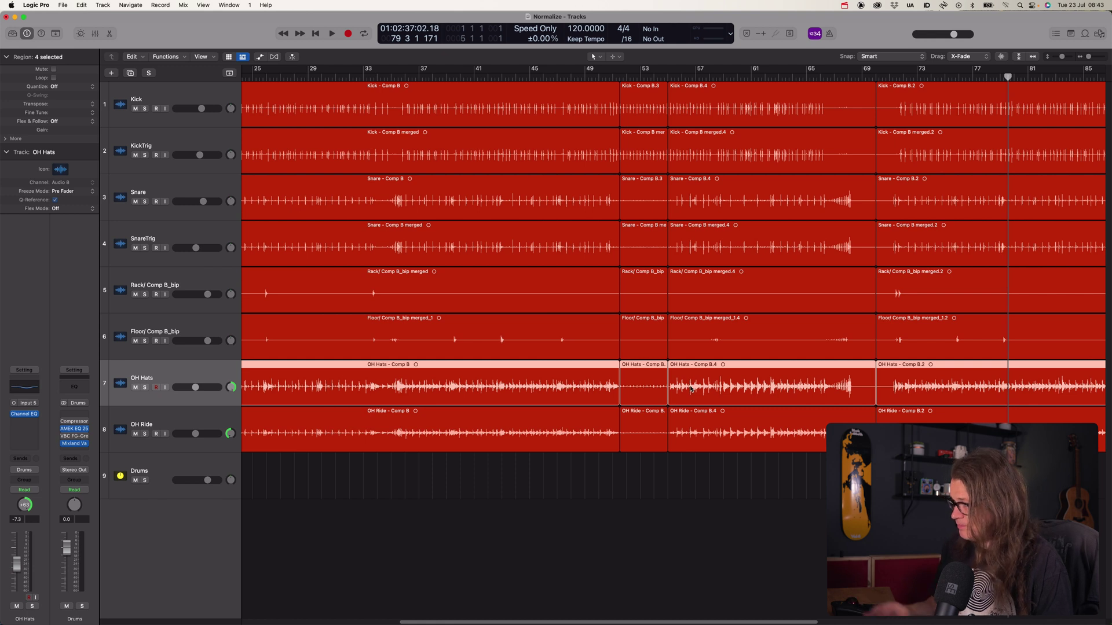
key("ctrl+alt+g")
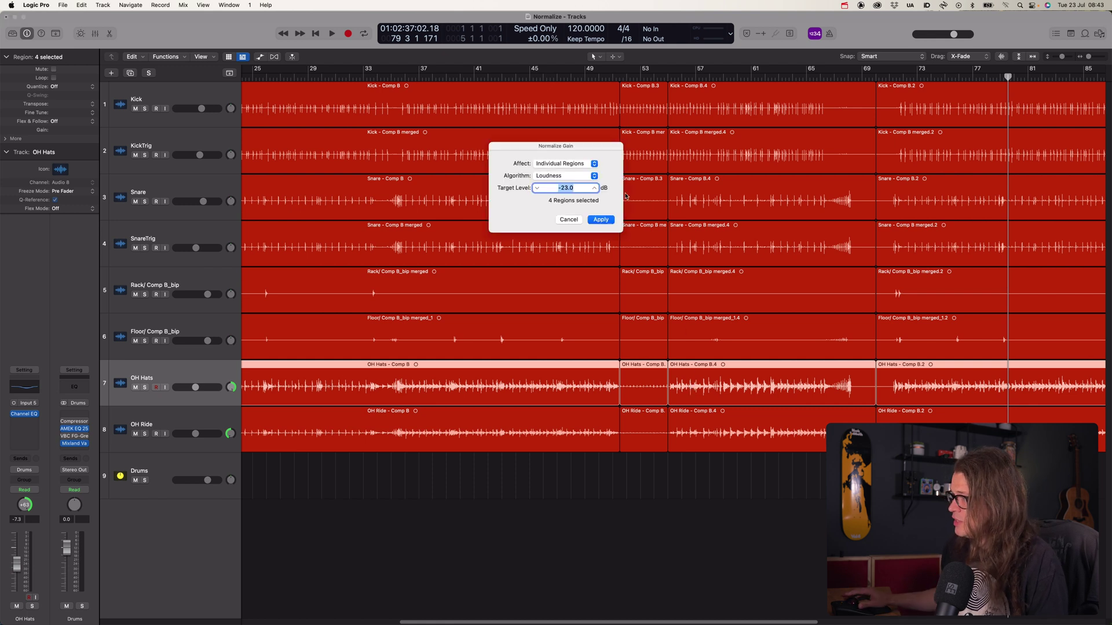
type("-14")
left_click(594, 176)
left_click(585, 165)
type("-3")
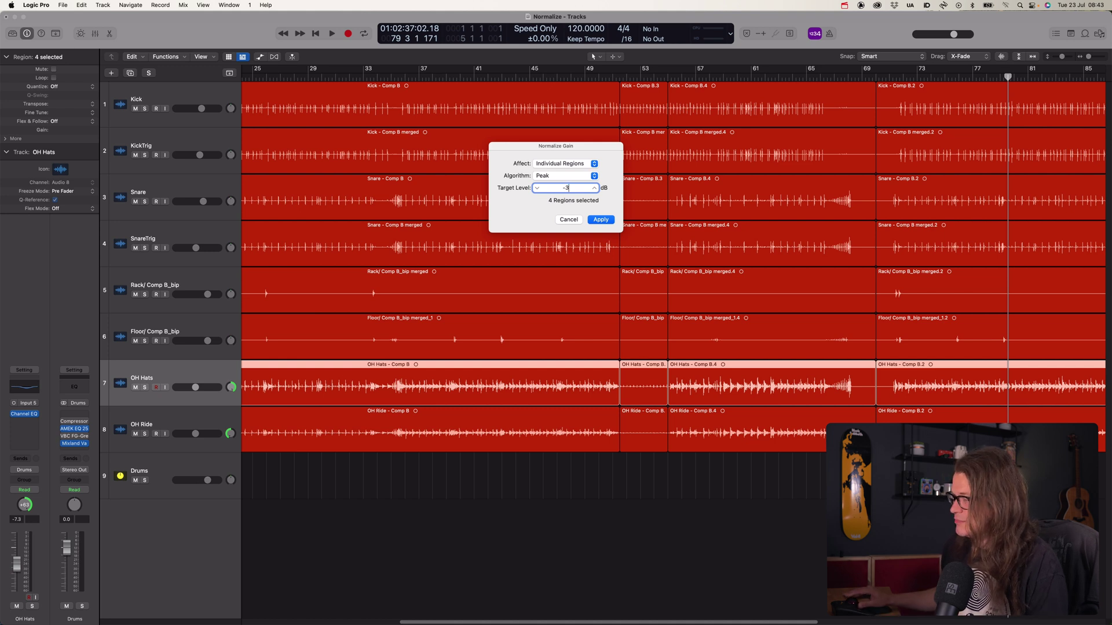
left_click(594, 166)
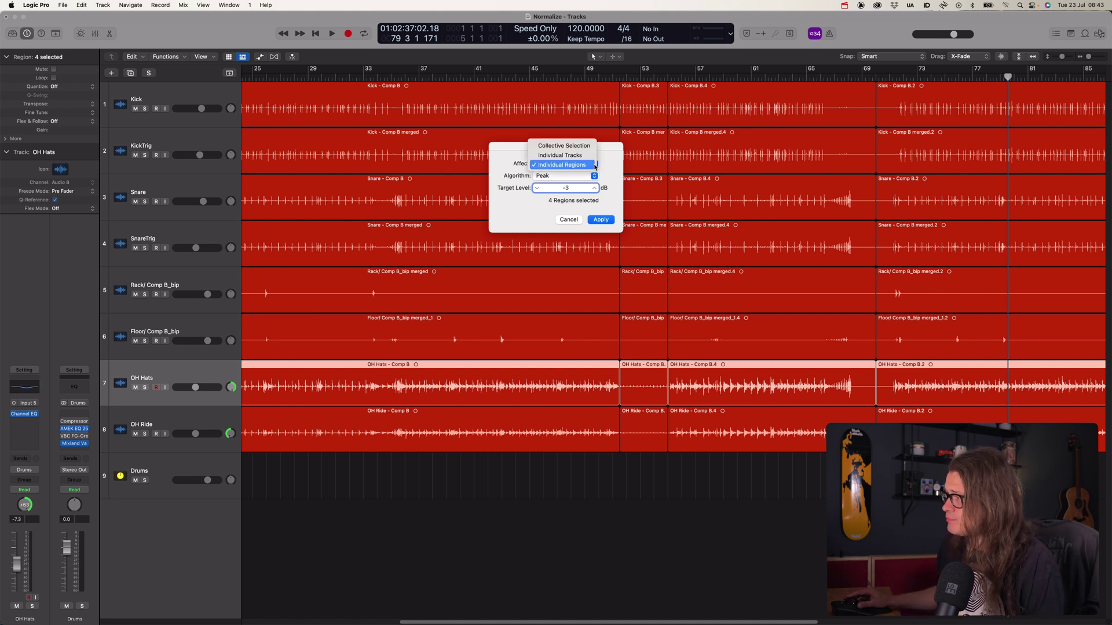
left_click(586, 156)
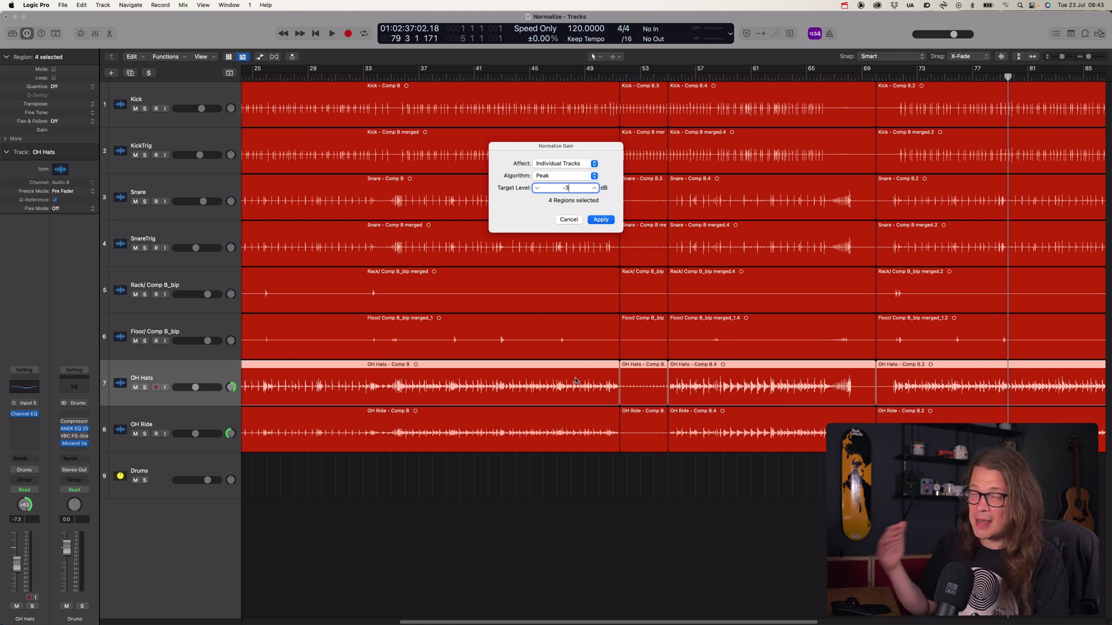
left_click(607, 221)
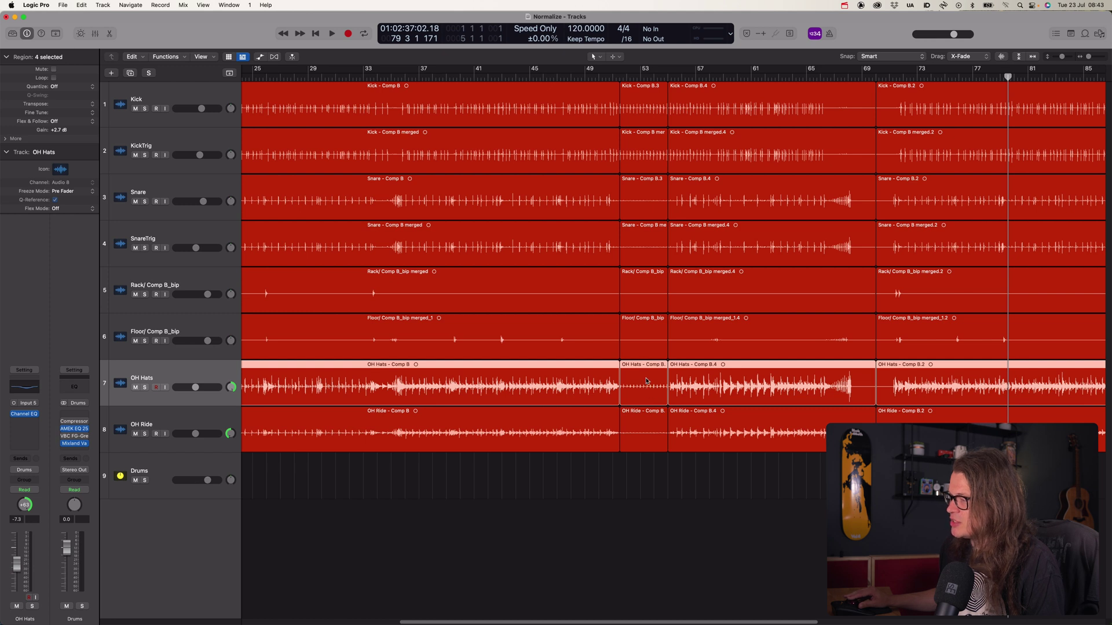
Undo and redo the OH Hats normalization repeatedly to compare the waveforms, leaving it undone
key("super+z")
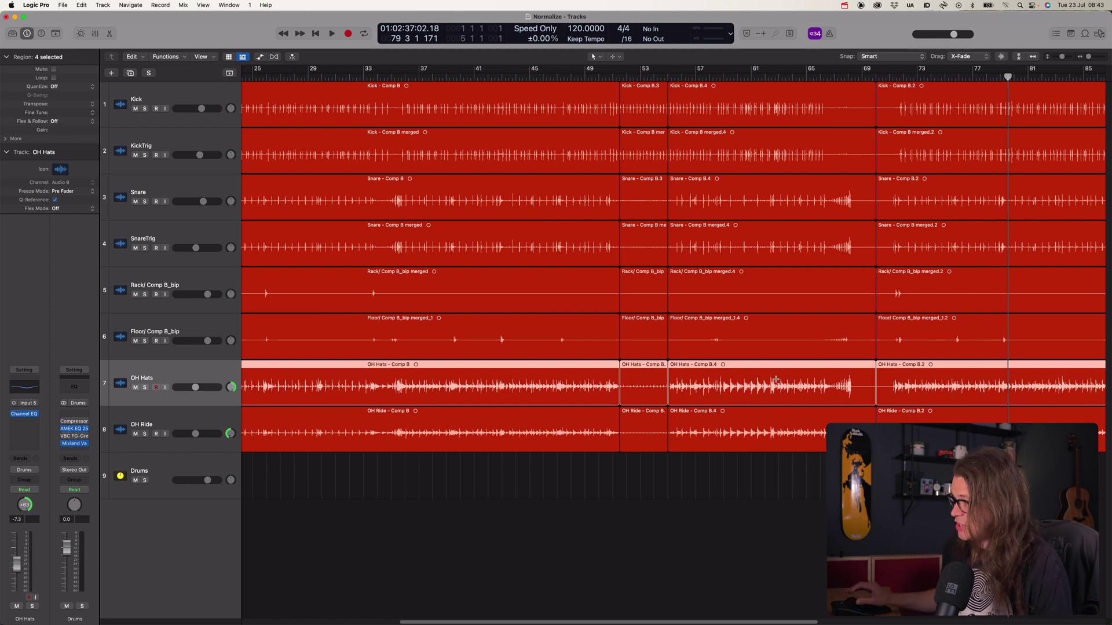
key("super+shift+z")
key("super+z")
key("super+shift+z")
key("super+z")
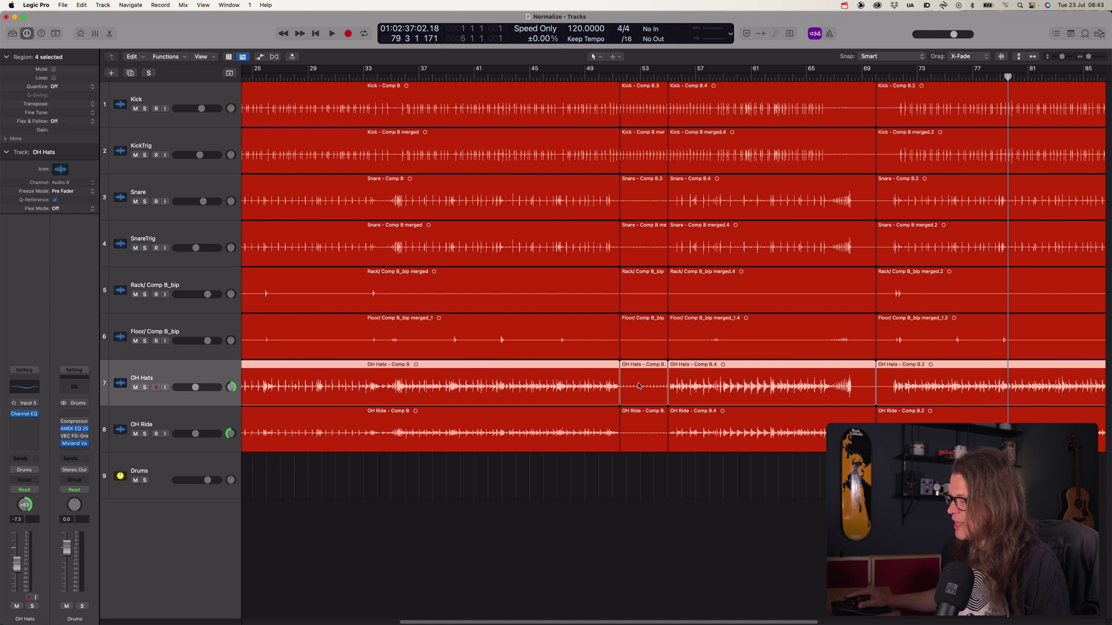
Normalize the gain of the four OH Hats regions to a -3 dB peak, affecting Individual Regions, and reopen the Normalize Gain settings
key("ctrl+g")
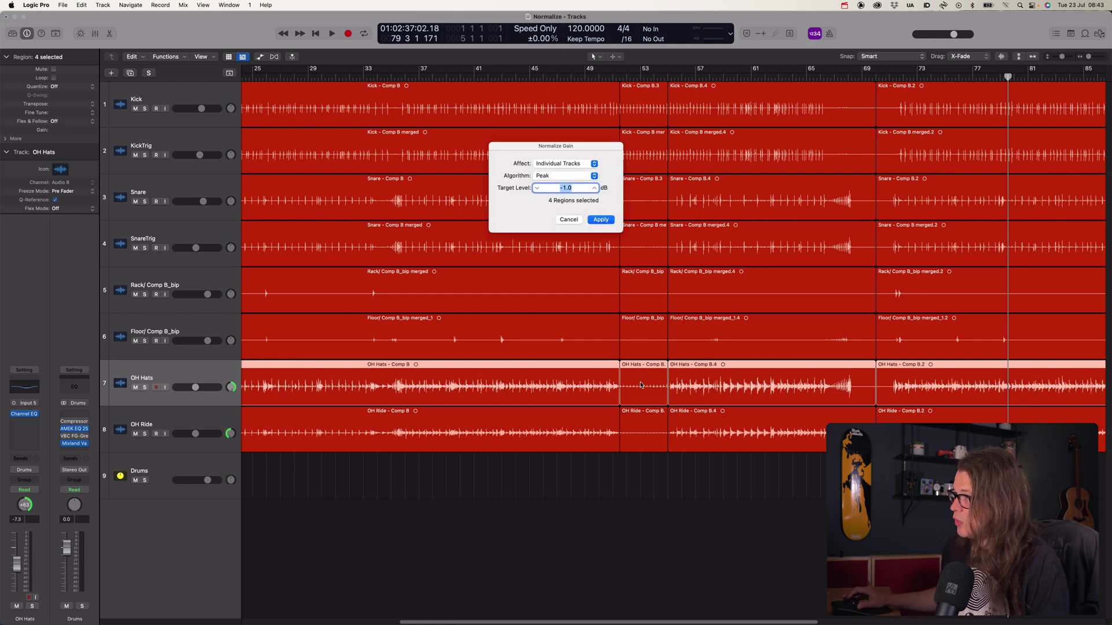
left_click(577, 164)
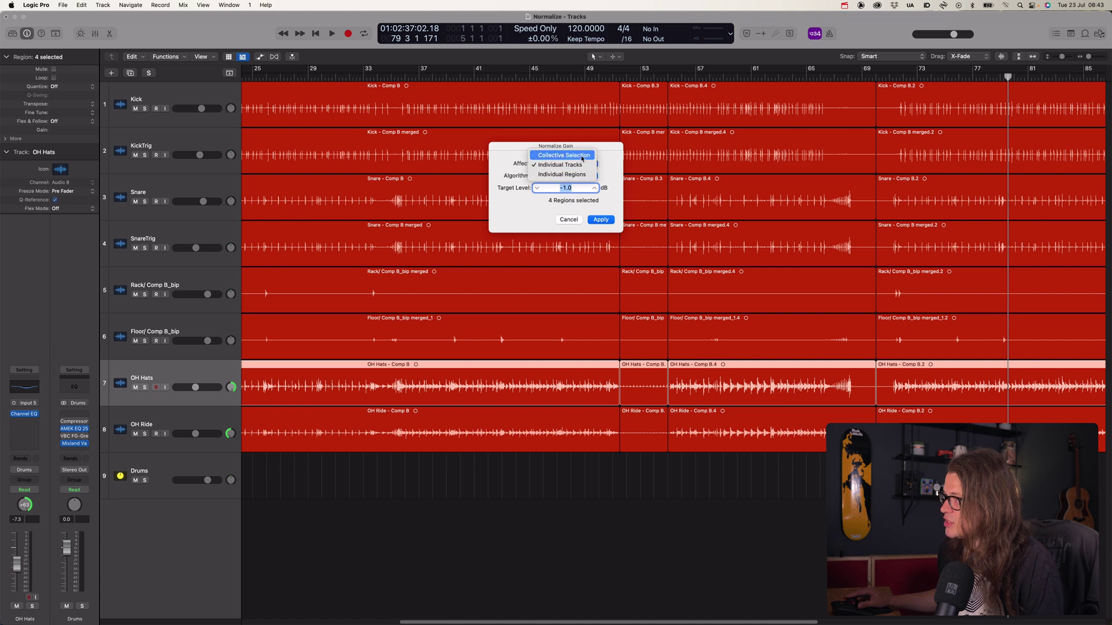
left_click(578, 175)
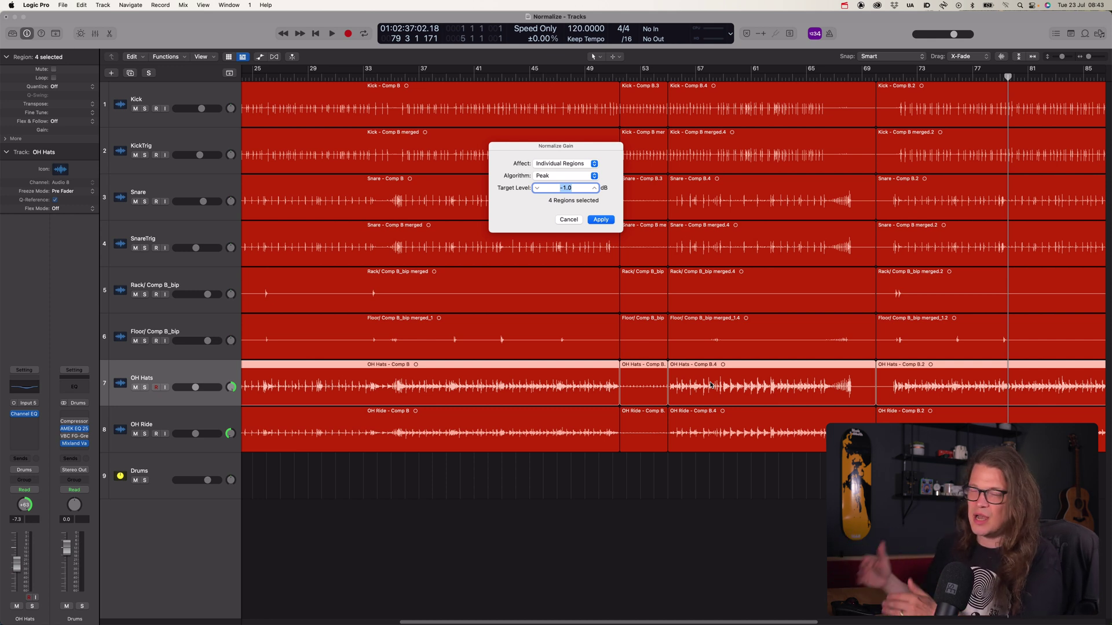
type("-3")
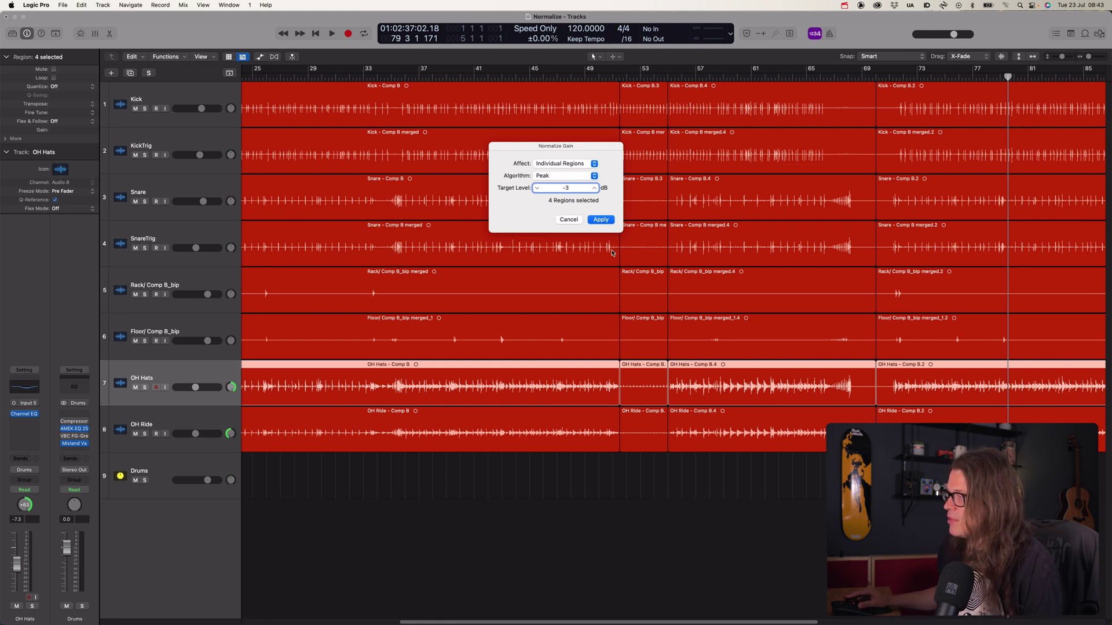
left_click(601, 220)
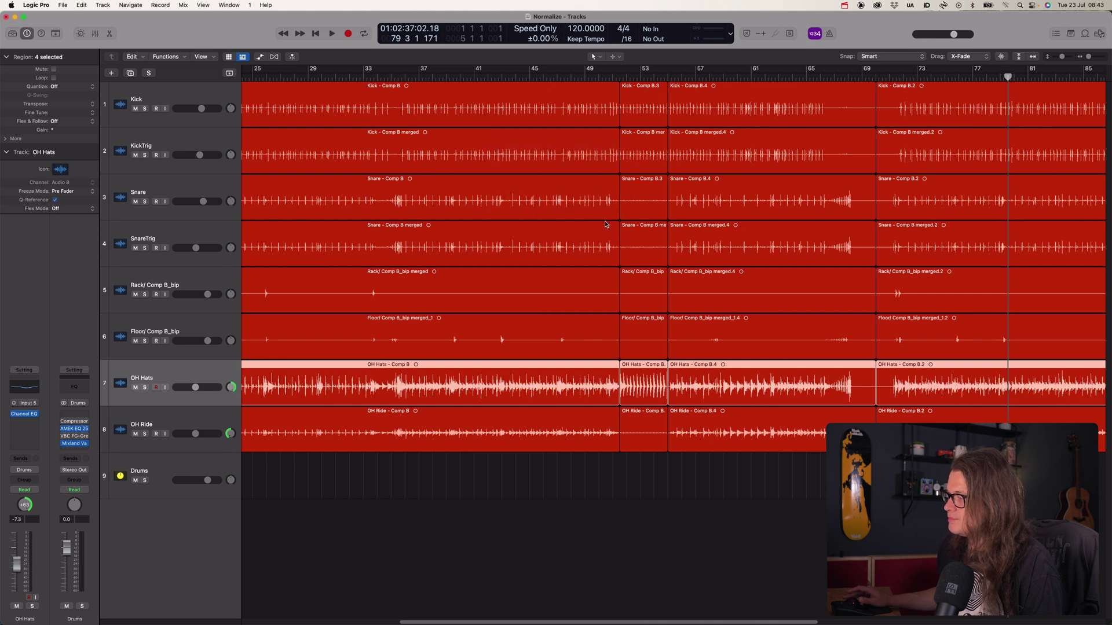
key("ctrl+shift+n")
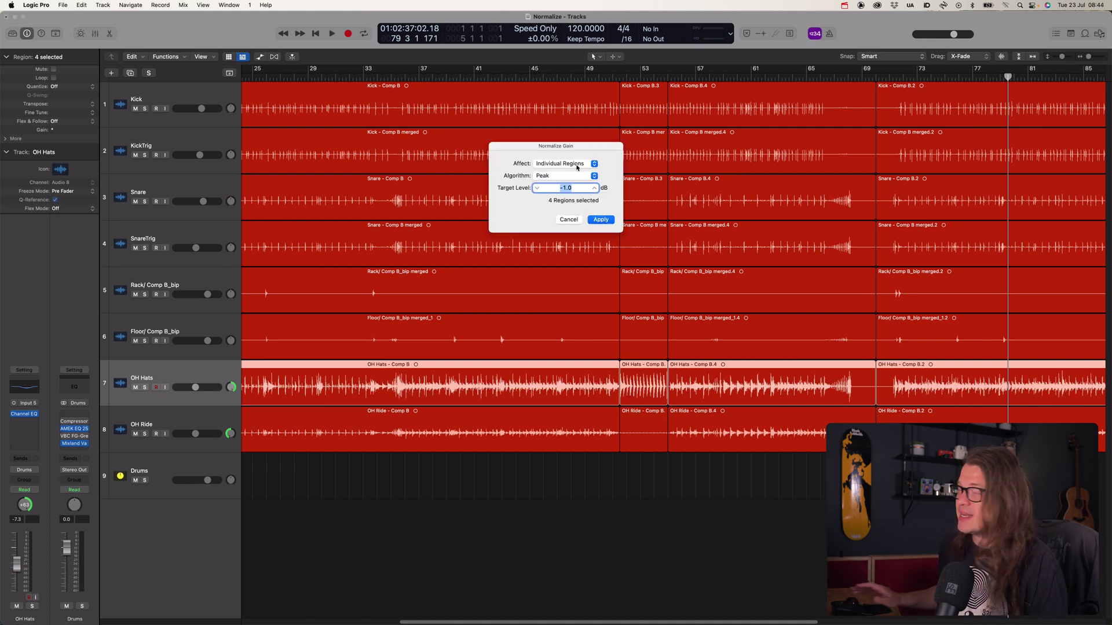
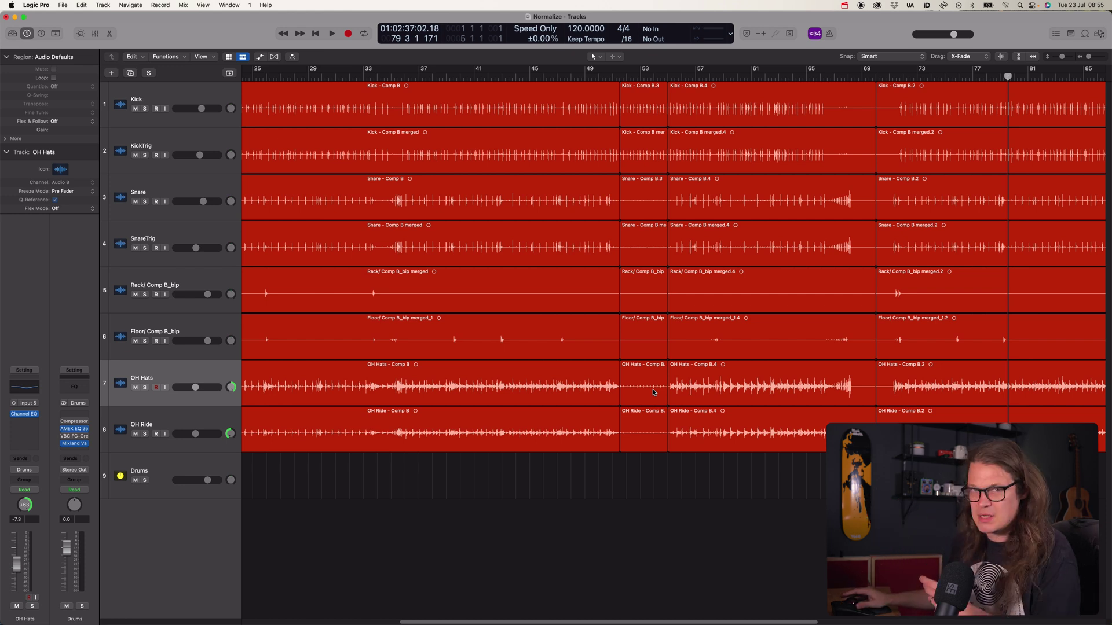
Normalize the gain of the quiet OH Hats and OH Ride regions between bars 51 and 55 to a -3 dB peak, affecting Collective Selection
left_click_drag(647, 471, 647, 401)
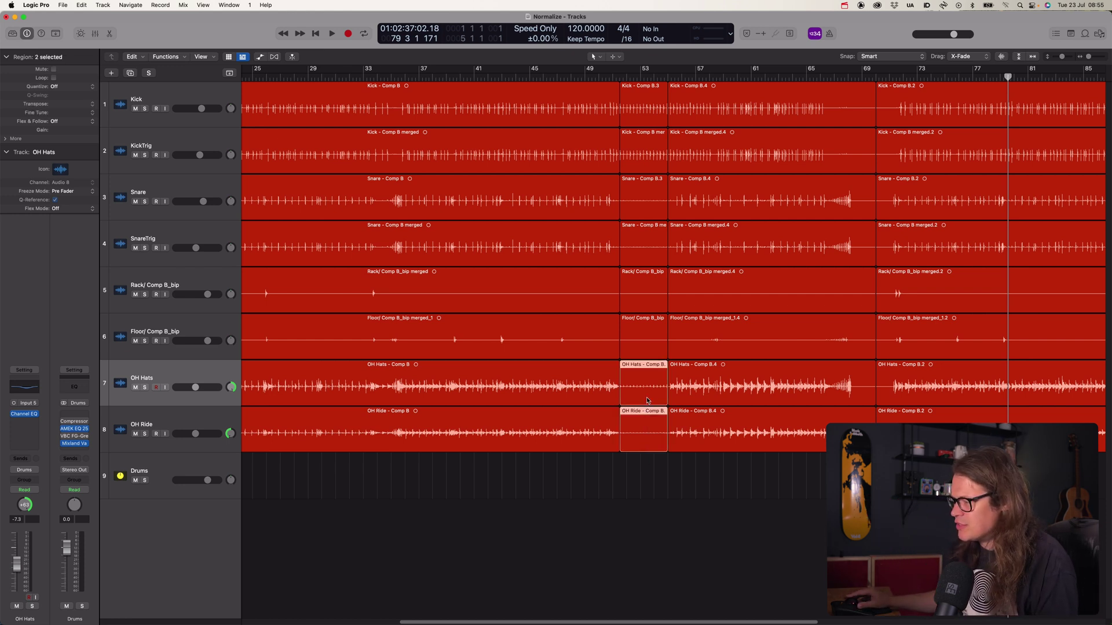
scroll(652, 391, "up", 5)
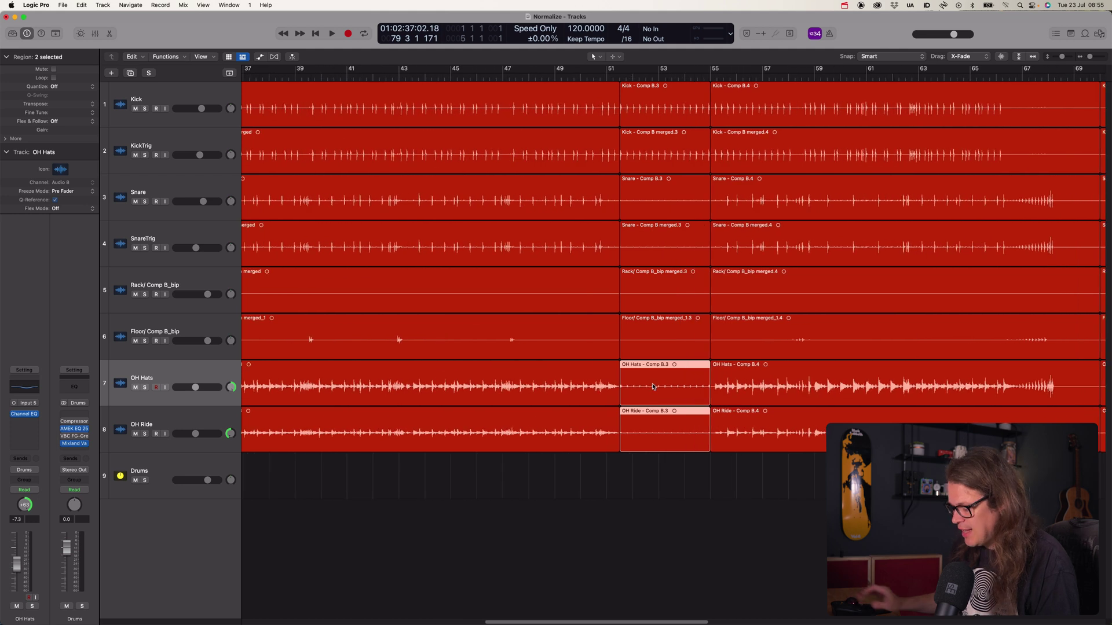
key("ctrl+alt+g")
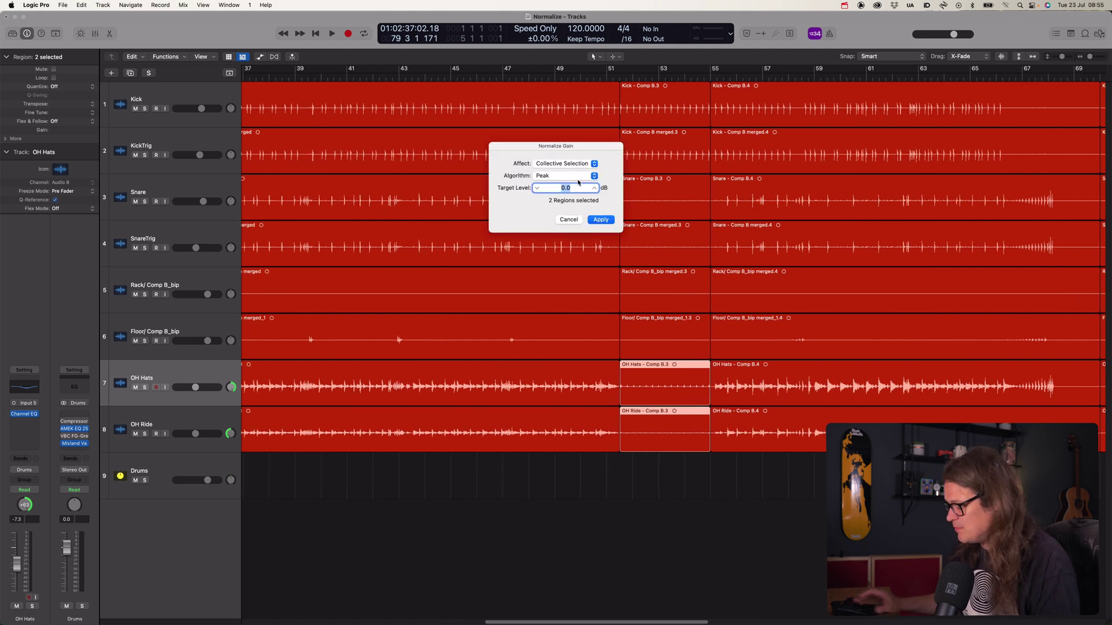
type("-3")
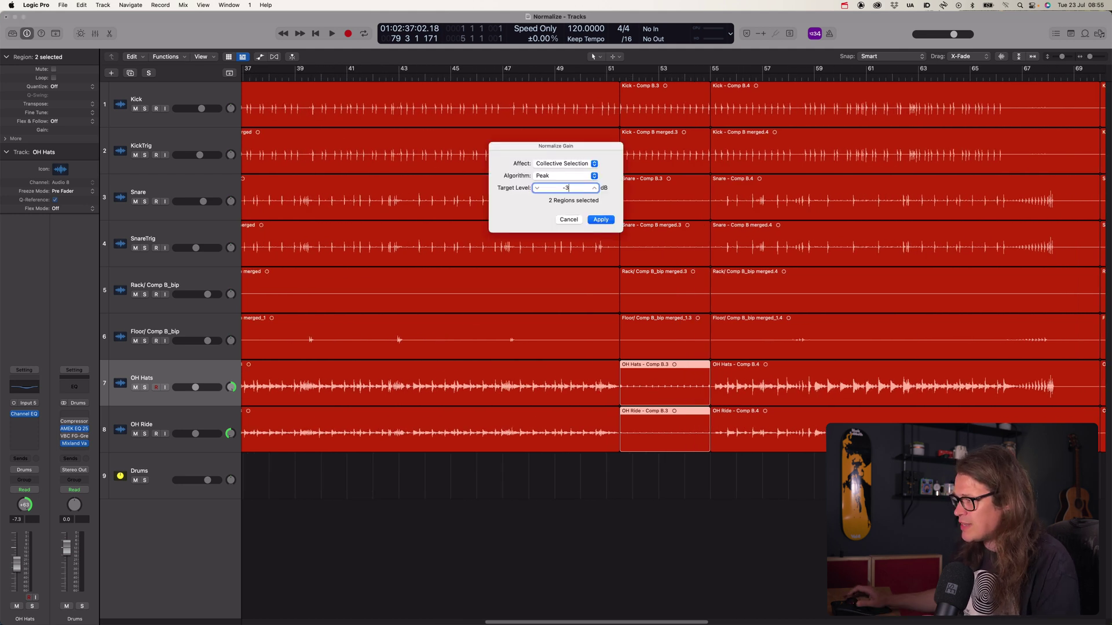
left_click(590, 164)
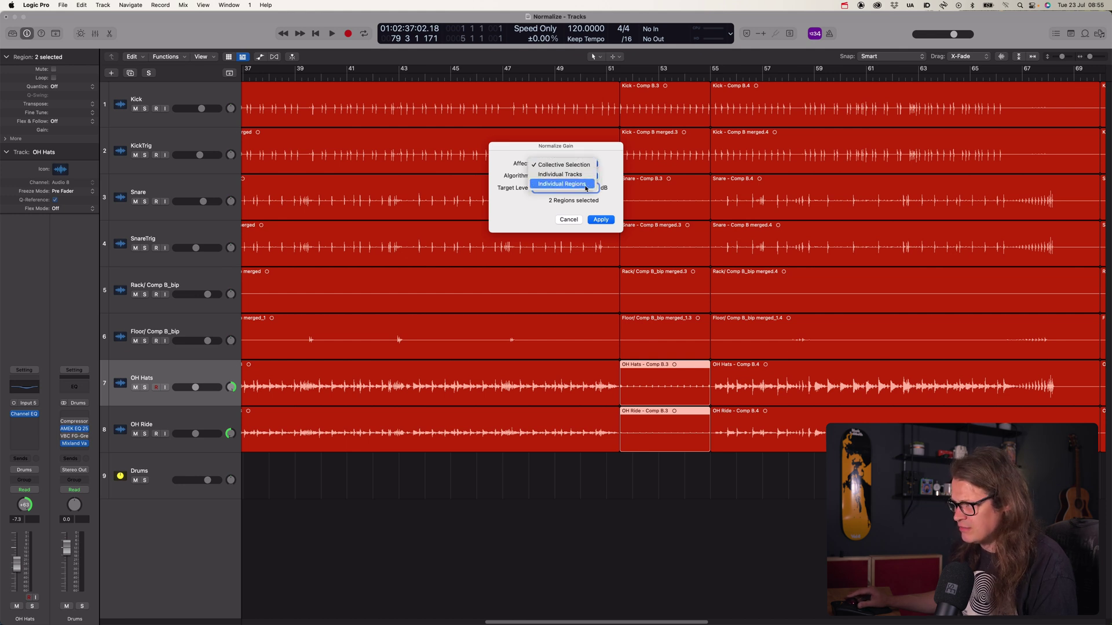
left_click(570, 164)
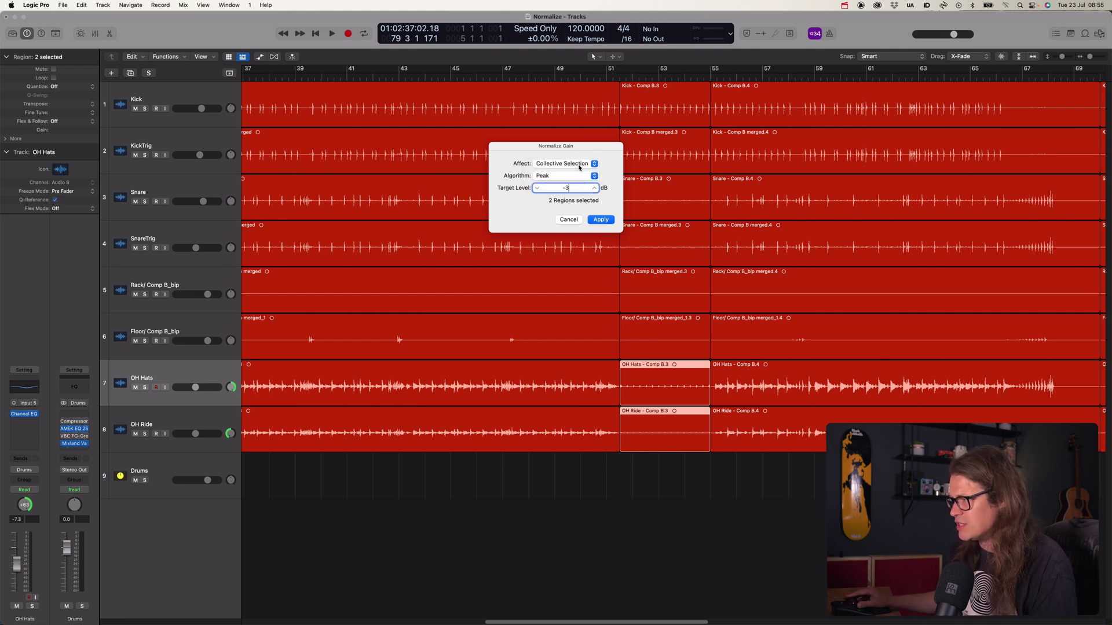
left_click(601, 220)
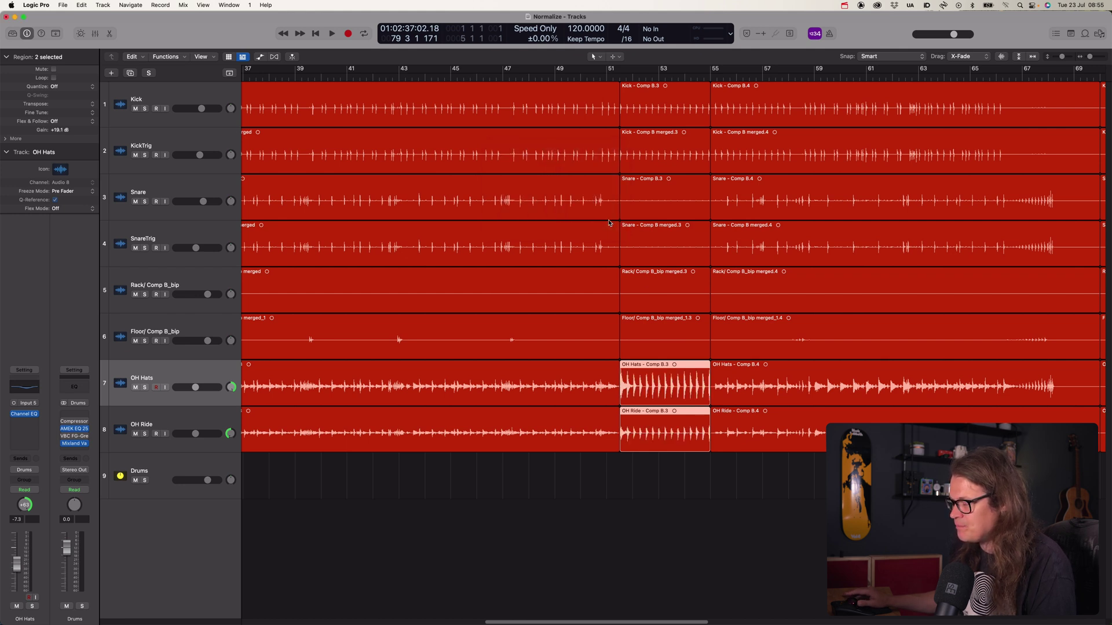
Check the region gain of the collectively normalized OH Hats and OH Ride regions one at a time
left_click(680, 506)
left_click(673, 401)
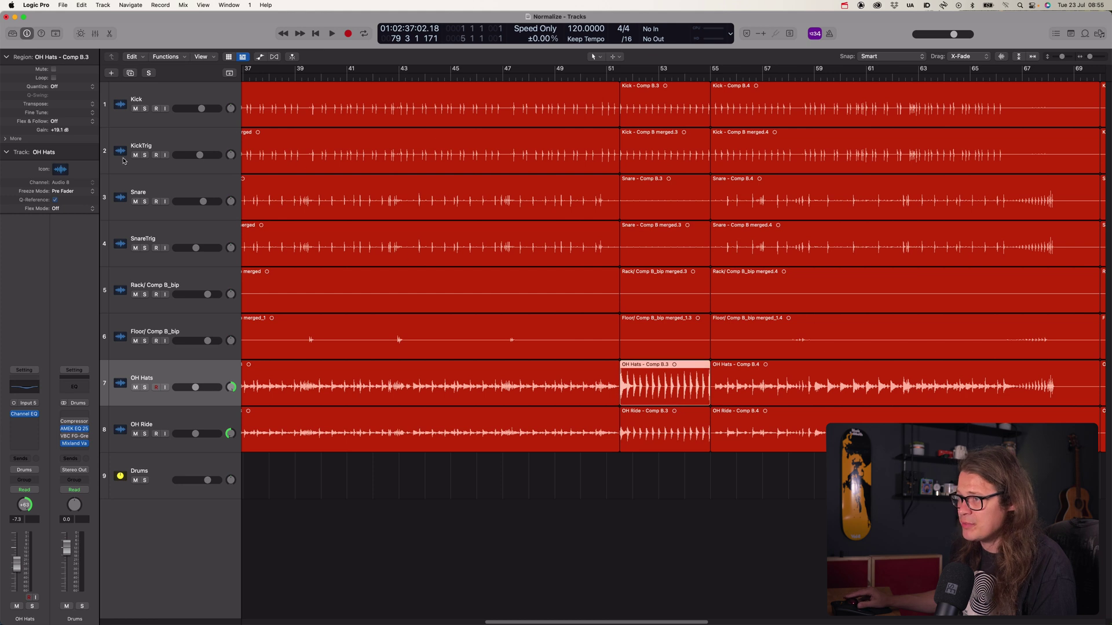
left_click(667, 428)
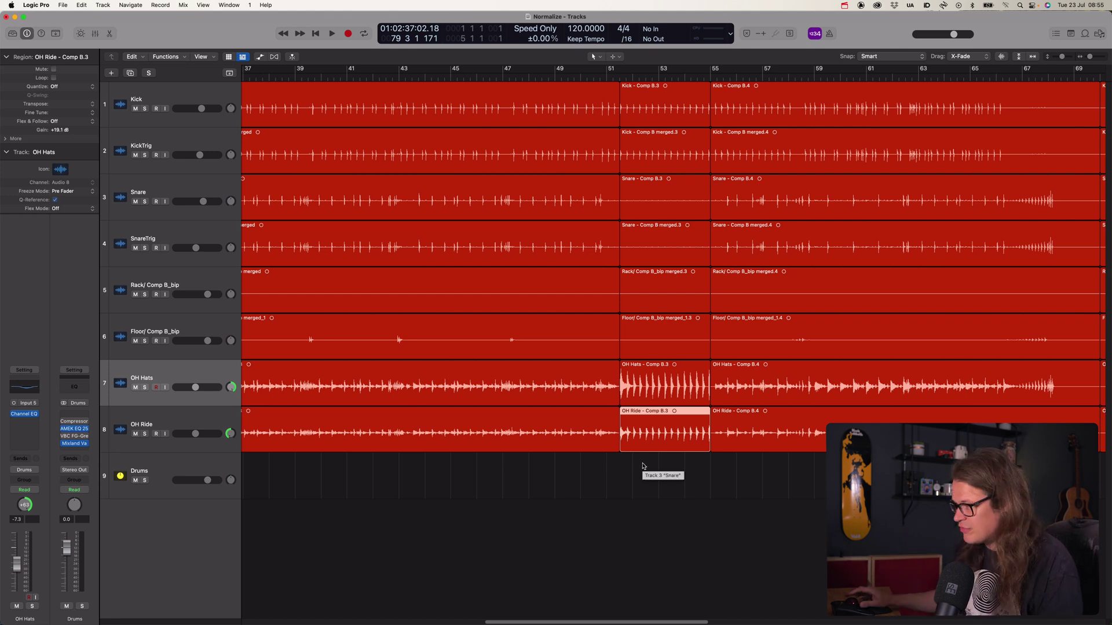
Undo the collective normalization and normalize the quiet OH Hats and OH Ride regions to a -3 dB peak, affecting Individual Regions
key("shift+Up")
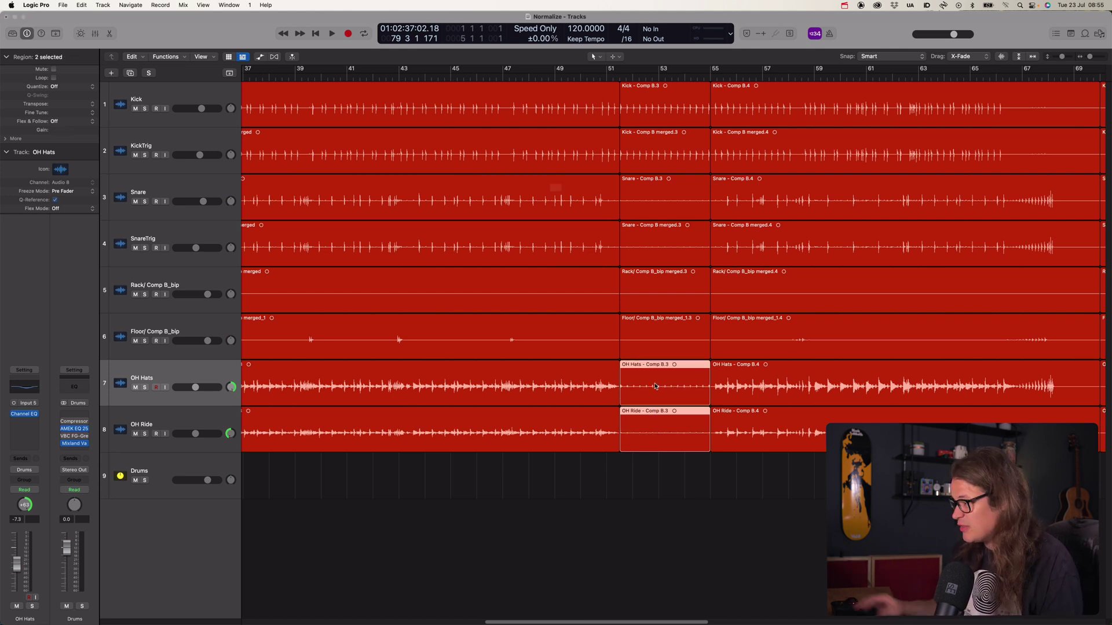
key("ctrl+g")
left_click(594, 164)
left_click(579, 178)
type("-3")
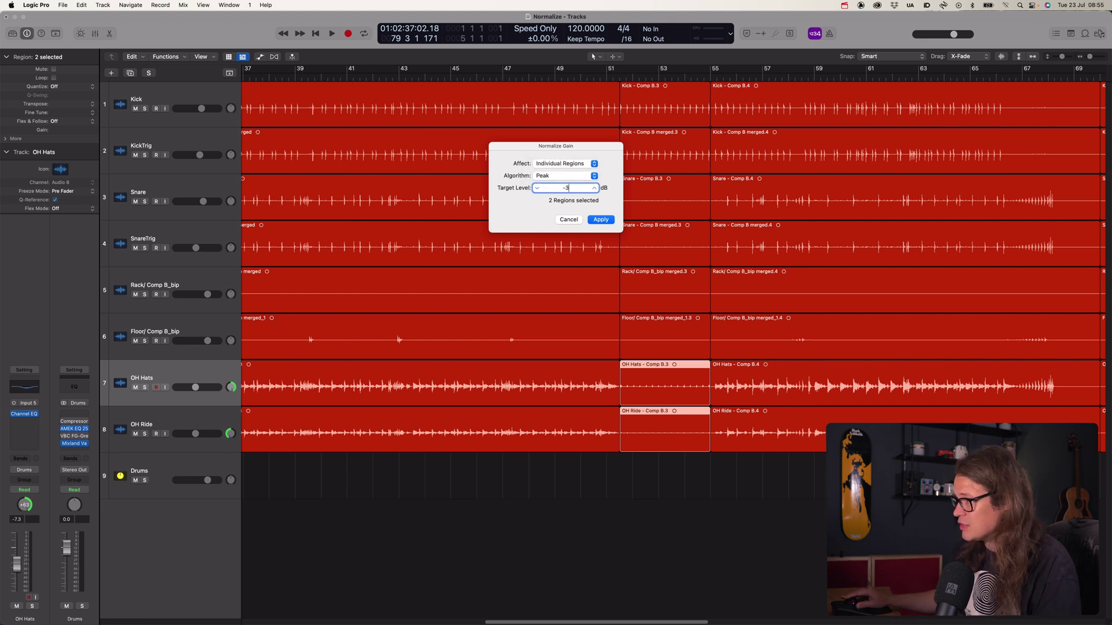
left_click(611, 222)
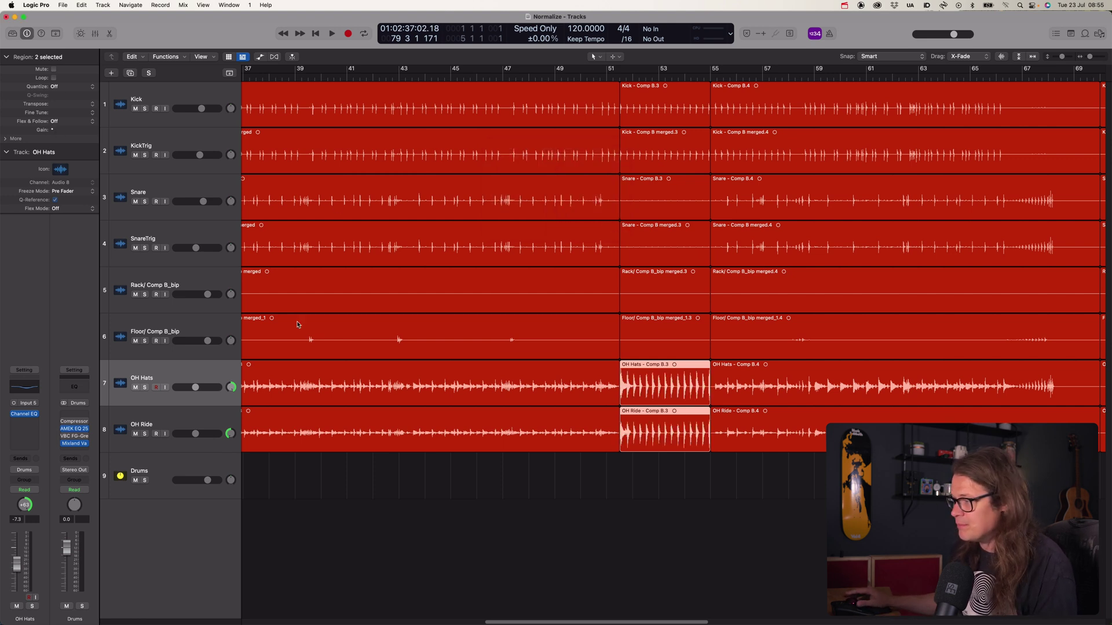
Compare the region gain of the individually normalized OH Hats and OH Ride regions
left_click(675, 507)
left_click(666, 383)
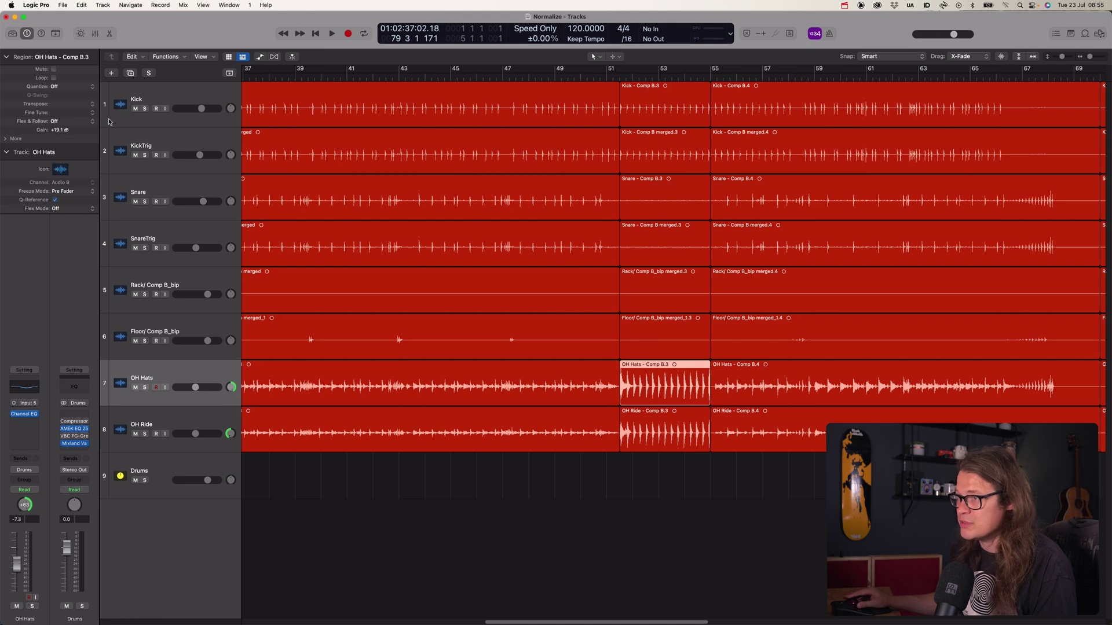
left_click(643, 419)
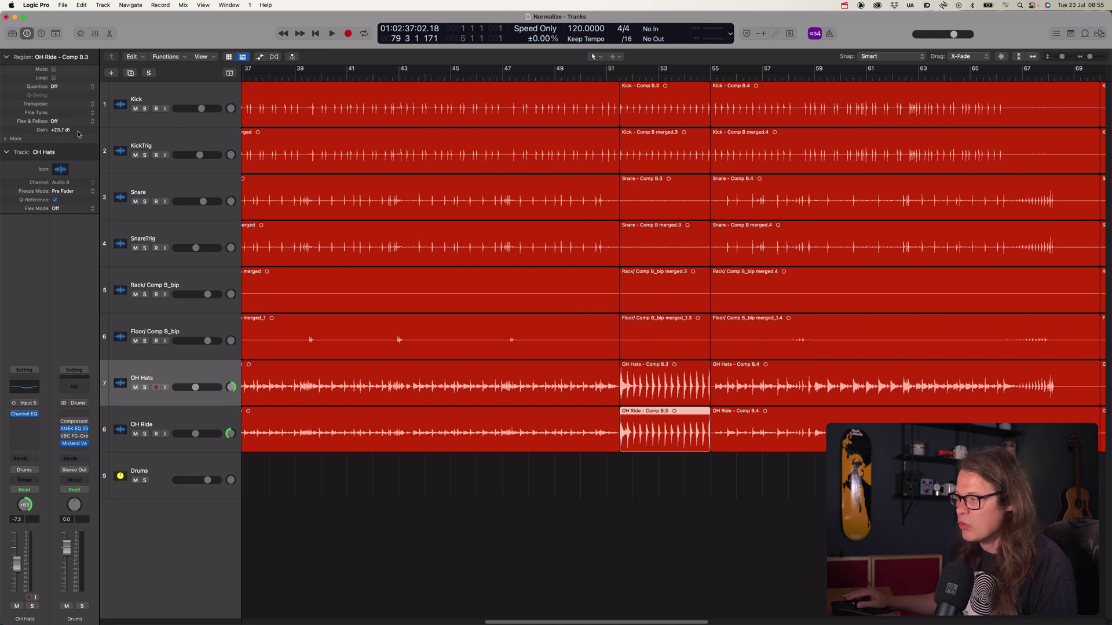
Reselect the quiet OH Hats and OH Ride regions, undo their normalization, and open the Affect choices for a new gain normalization
left_click_drag(654, 497, 656, 398)
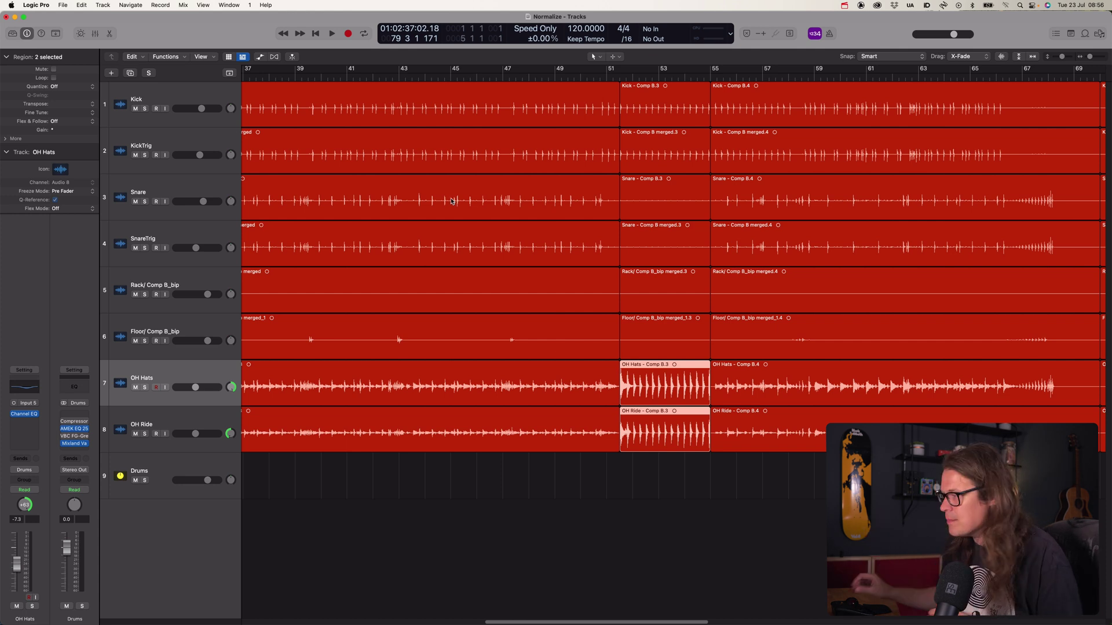
key("super+z")
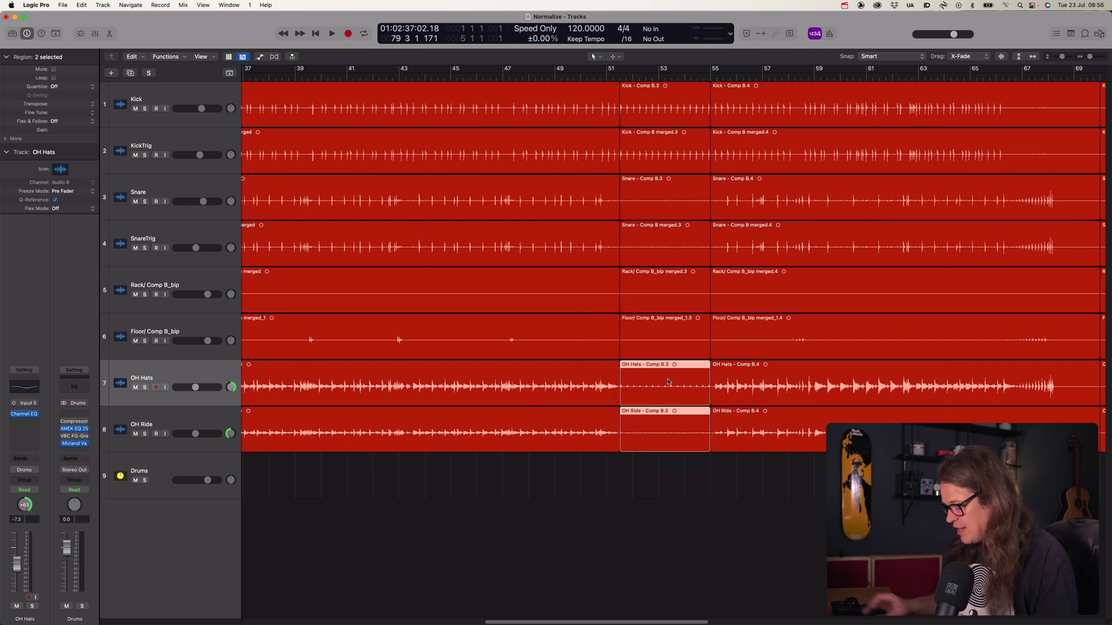
key("ctrl+alt+g")
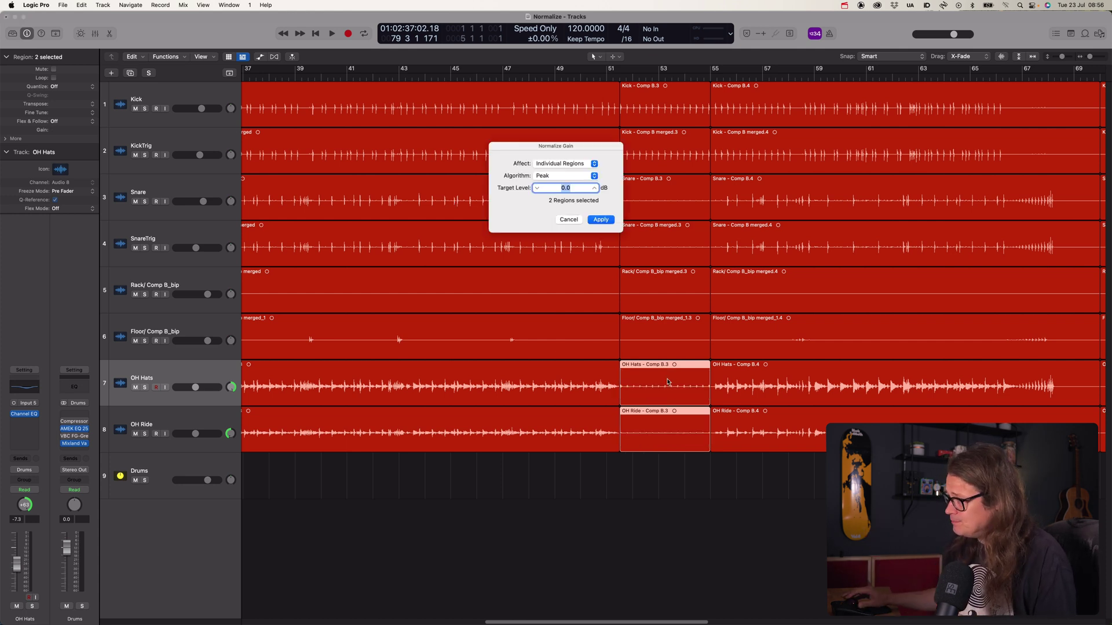
left_click(592, 166)
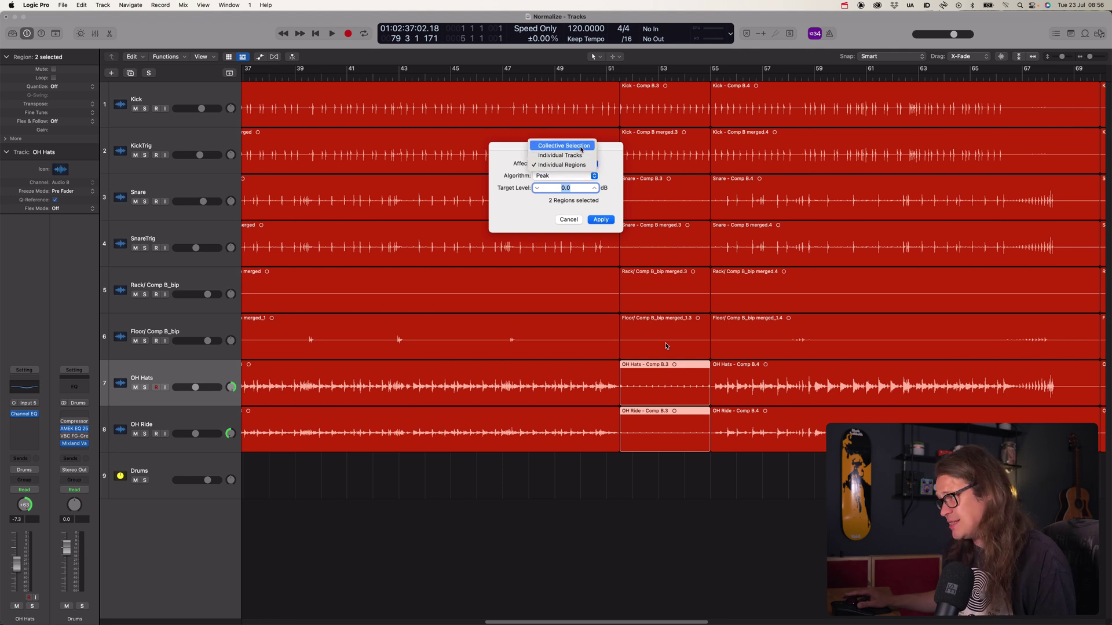